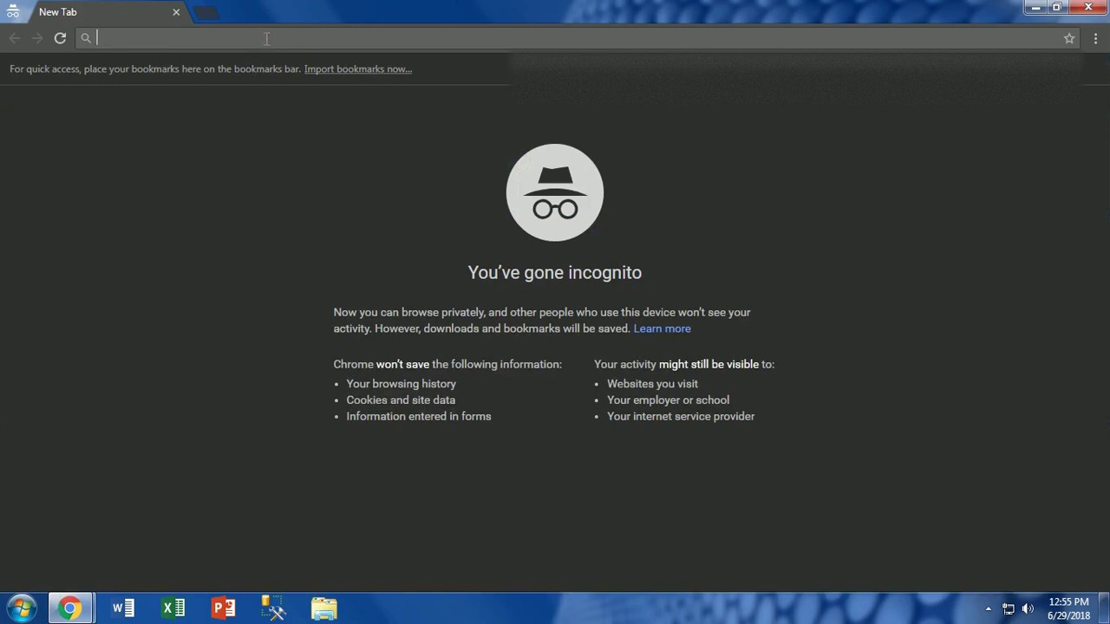
- Load gmail.com in the incognito tab and bring up the account menu over the inbox
{"action": "type", "text": "g"}
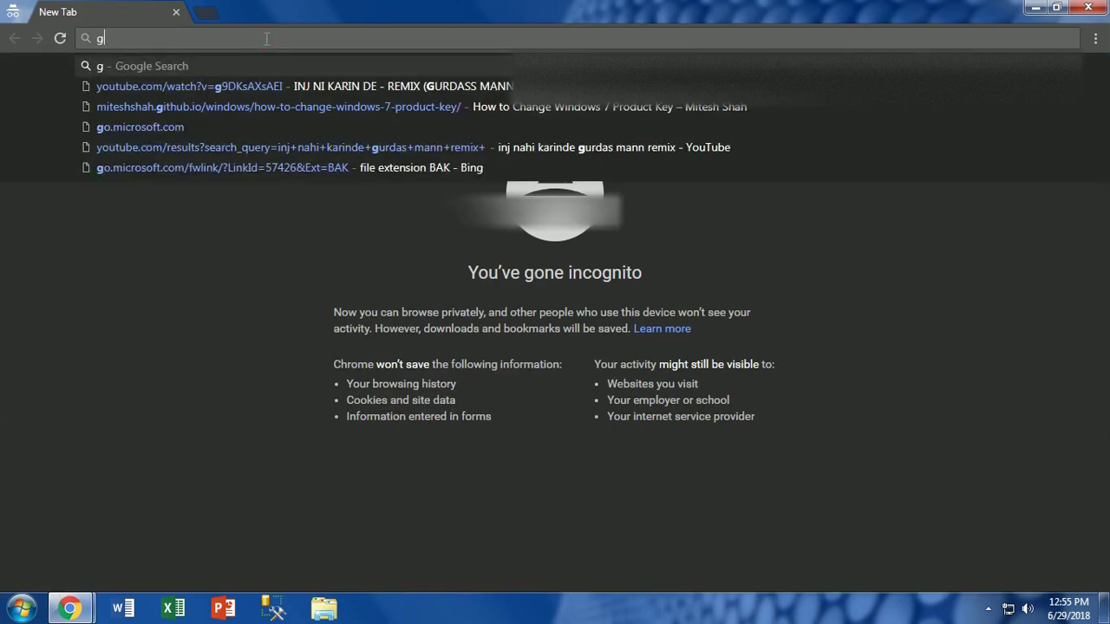
{"action": "type", "text": "mail.co"}
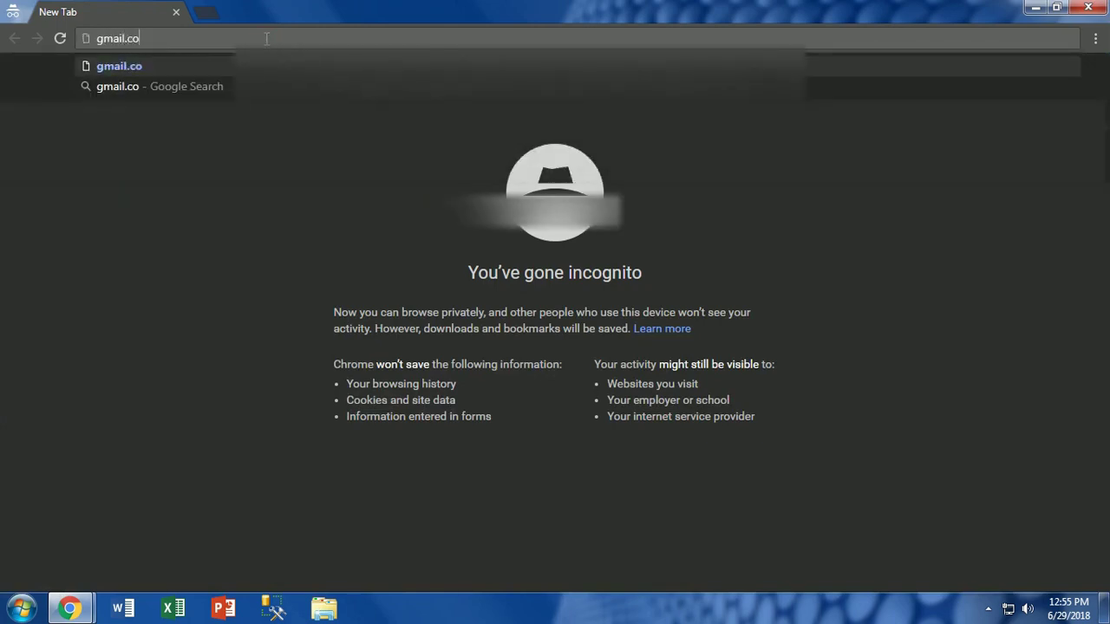
{"action": "type", "text": "m"}
{"action": "key", "text": "Return"}
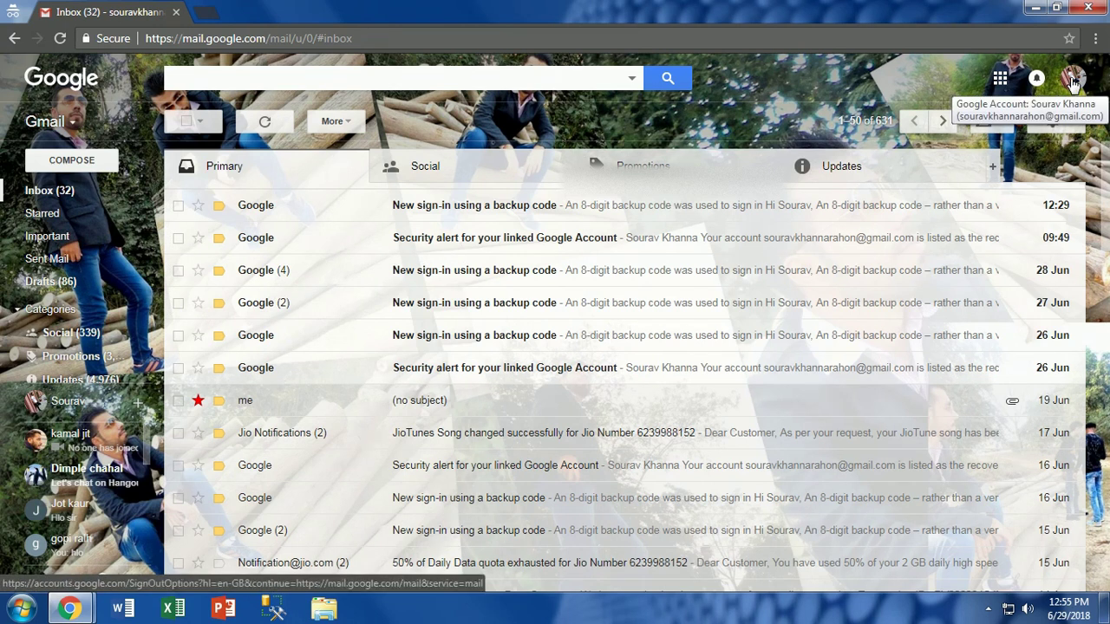
{"action": "left_click", "coordinate": [1073, 80]}
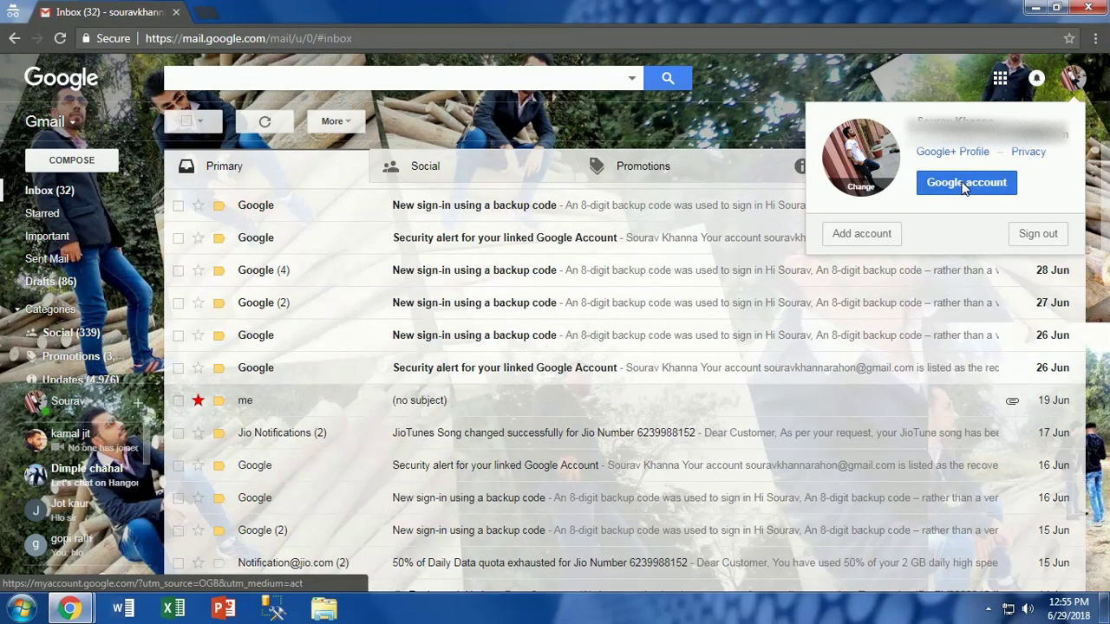
- Go to the Google Account home page from the Gmail account panel
{"action": "left_click", "coordinate": [964, 185]}
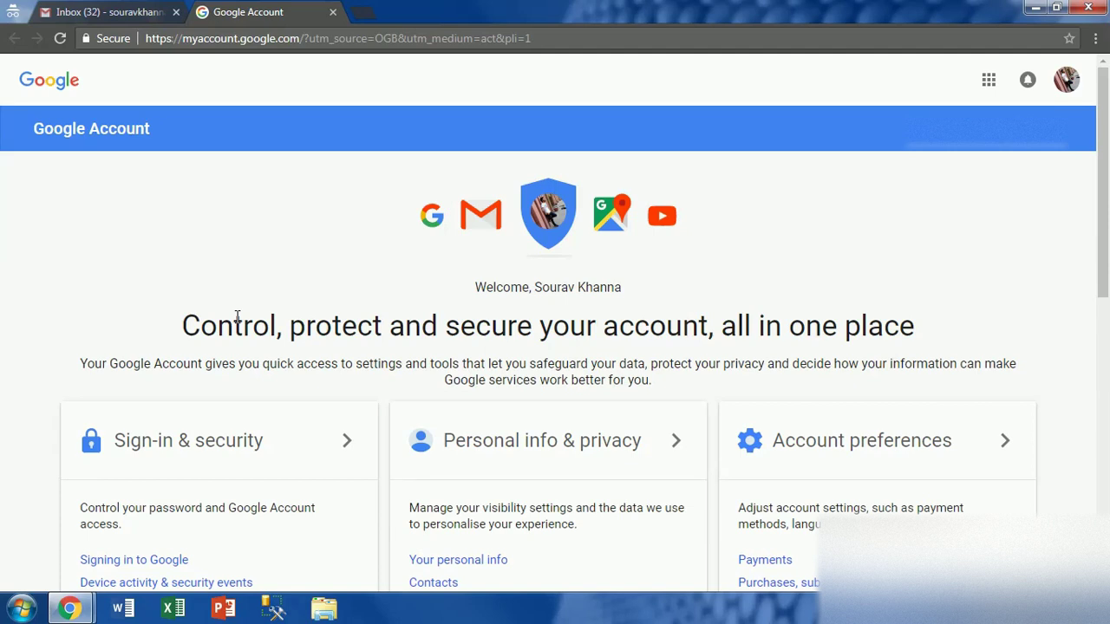
- Go to Signing in to Google under Sign-in & security, showing Password, 2-Step Verification and App passwords
{"action": "scroll", "coordinate": [240, 316], "scroll_direction": "down", "scroll_amount": 2}
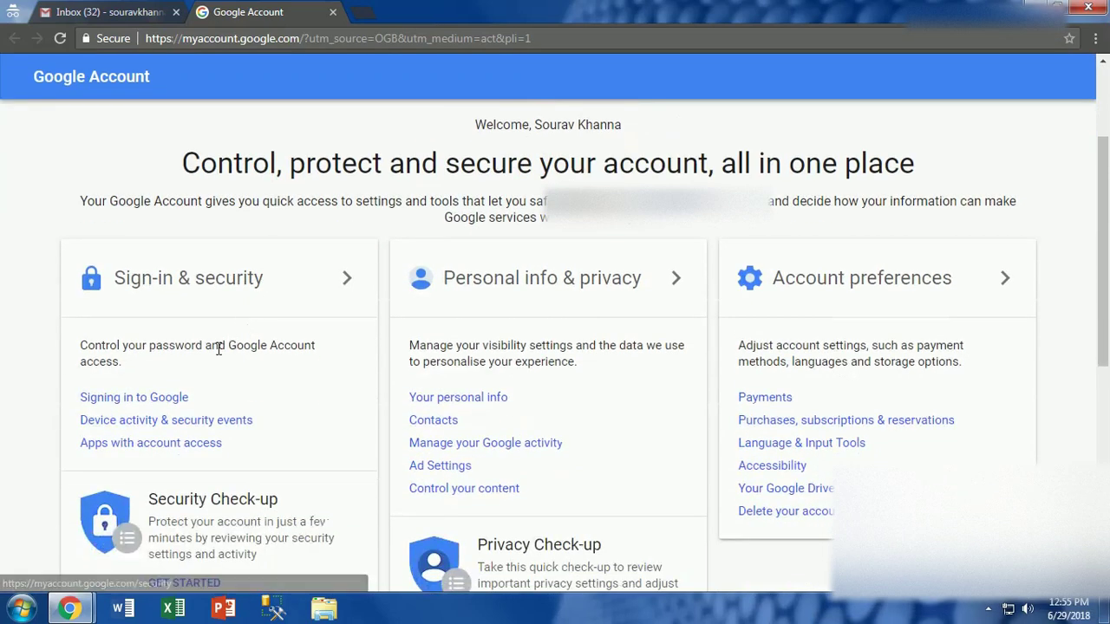
{"action": "left_click", "coordinate": [153, 403]}
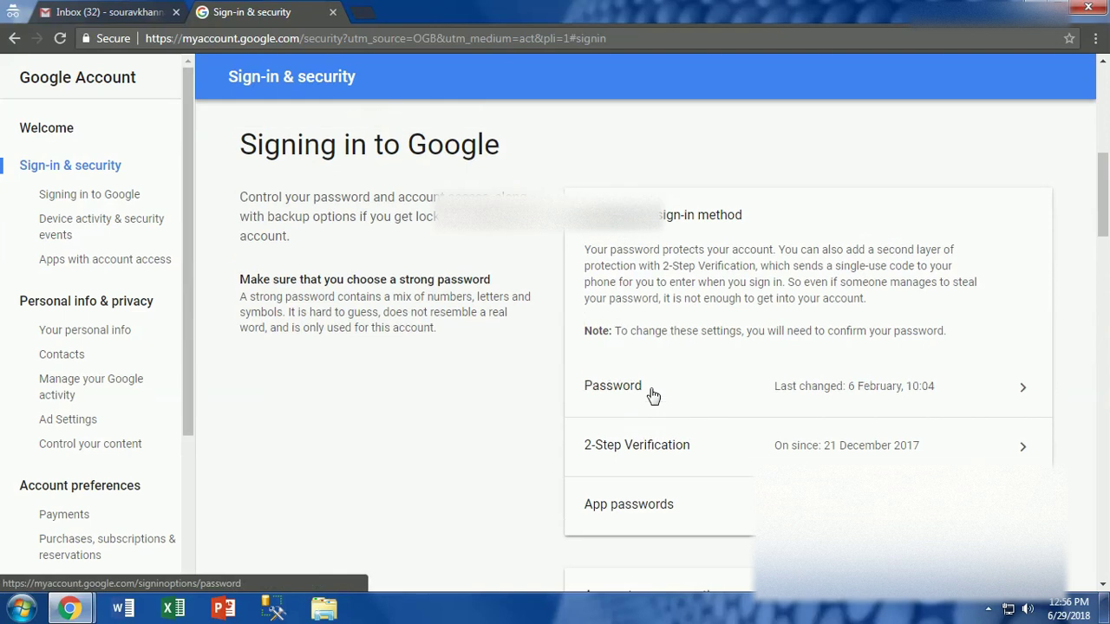
{"action": "scroll", "coordinate": [650, 396], "scroll_direction": "down", "scroll_amount": 3}
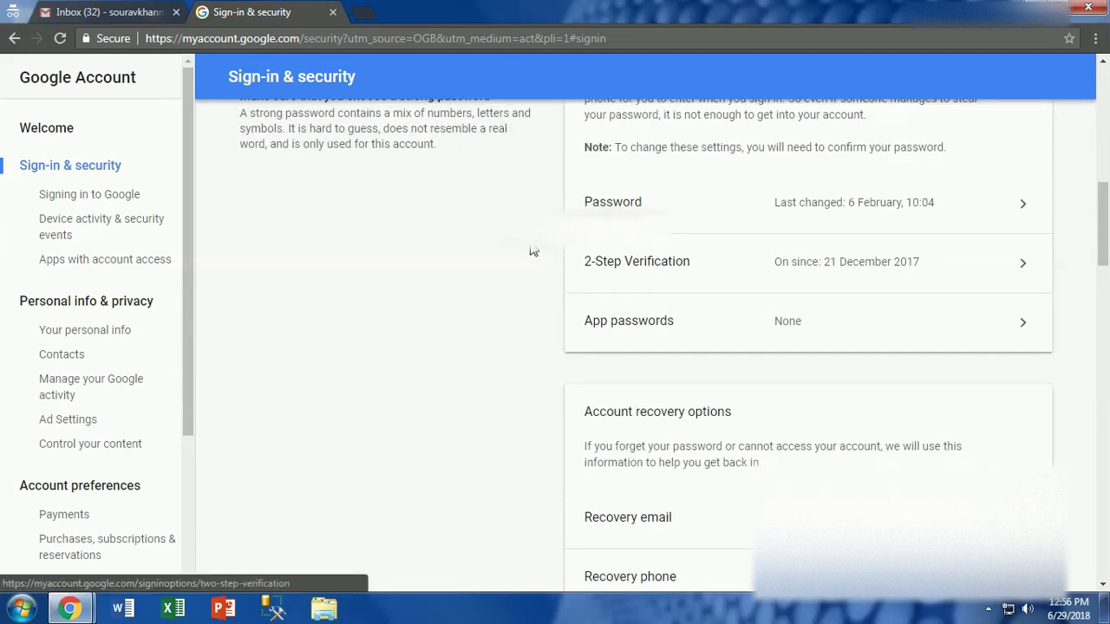
- Enter 2-Step Verification settings after re-confirming the account password
{"action": "left_click", "coordinate": [961, 263]}
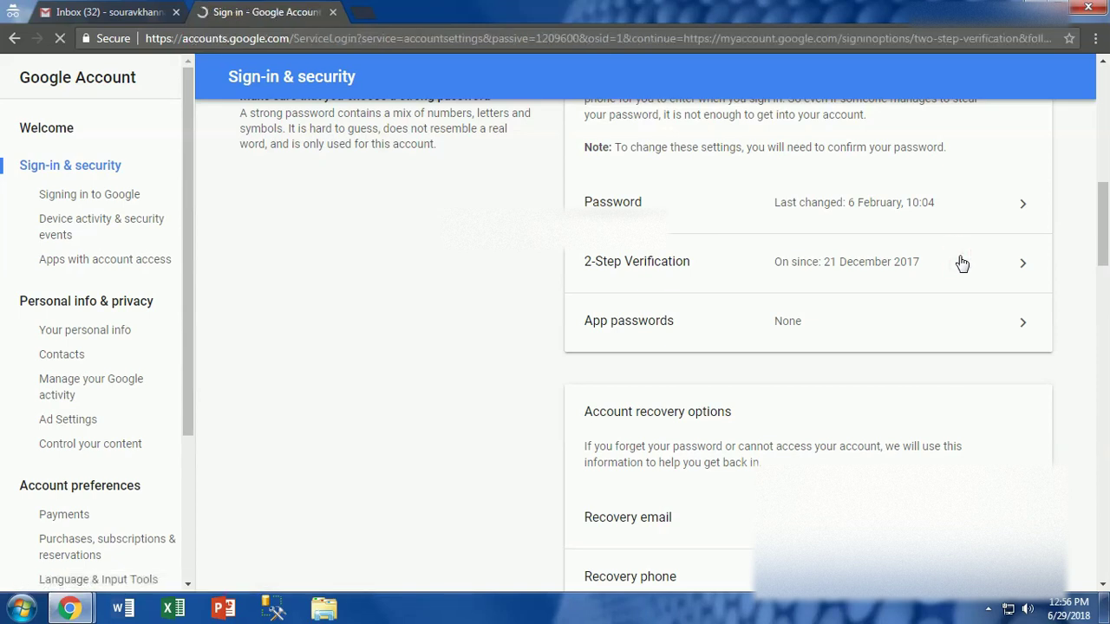
{"action": "left_click", "coordinate": [495, 320]}
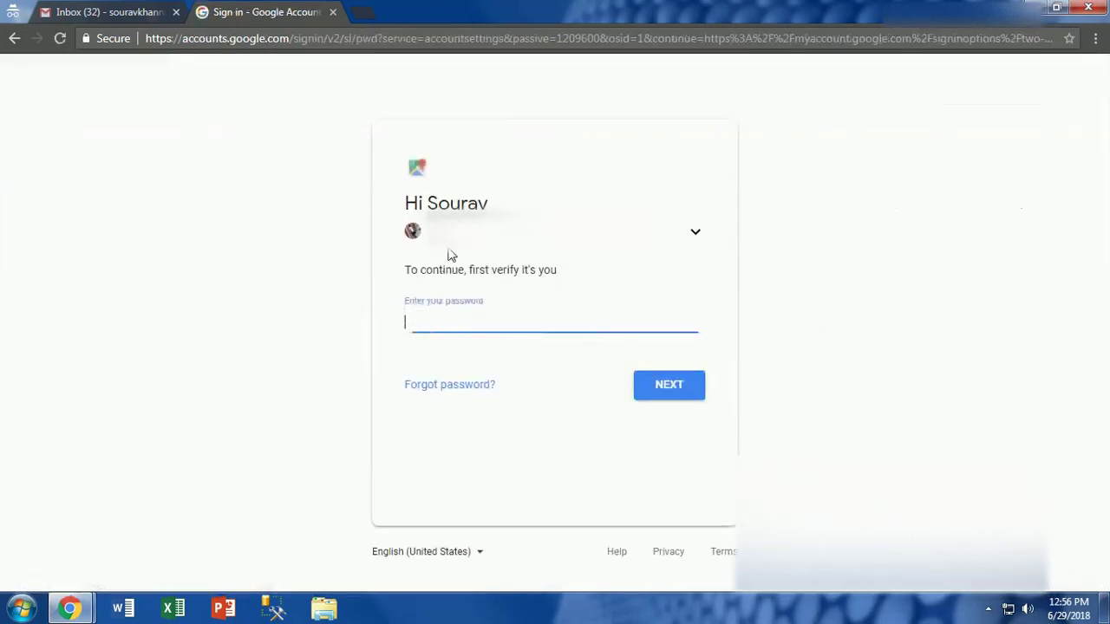
{"action": "left_click", "coordinate": [514, 329]}
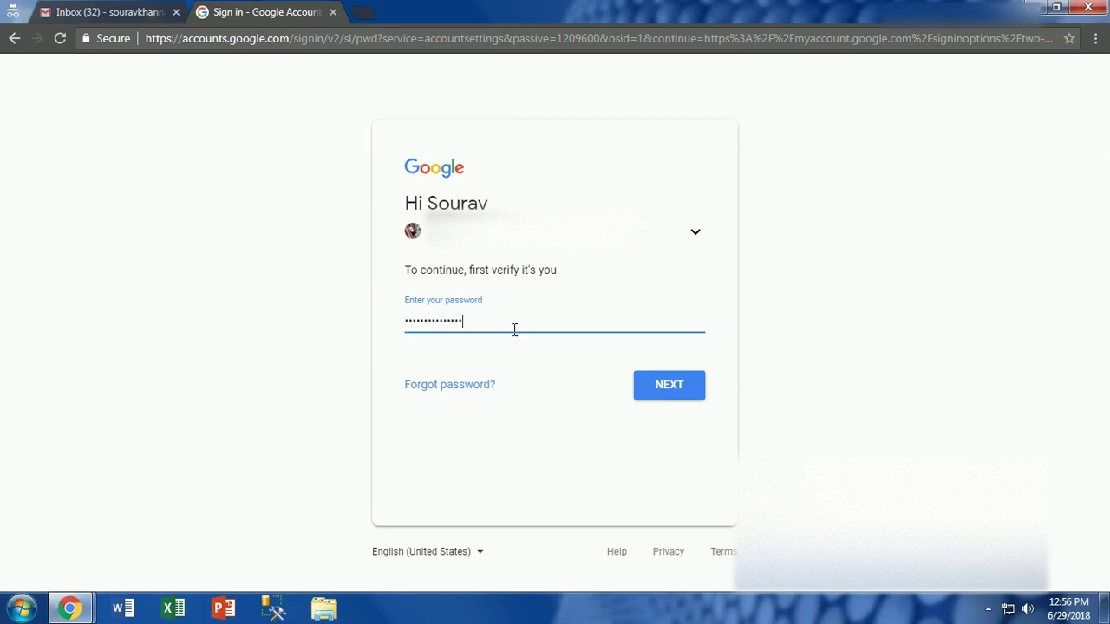
{"action": "key", "text": "Return"}
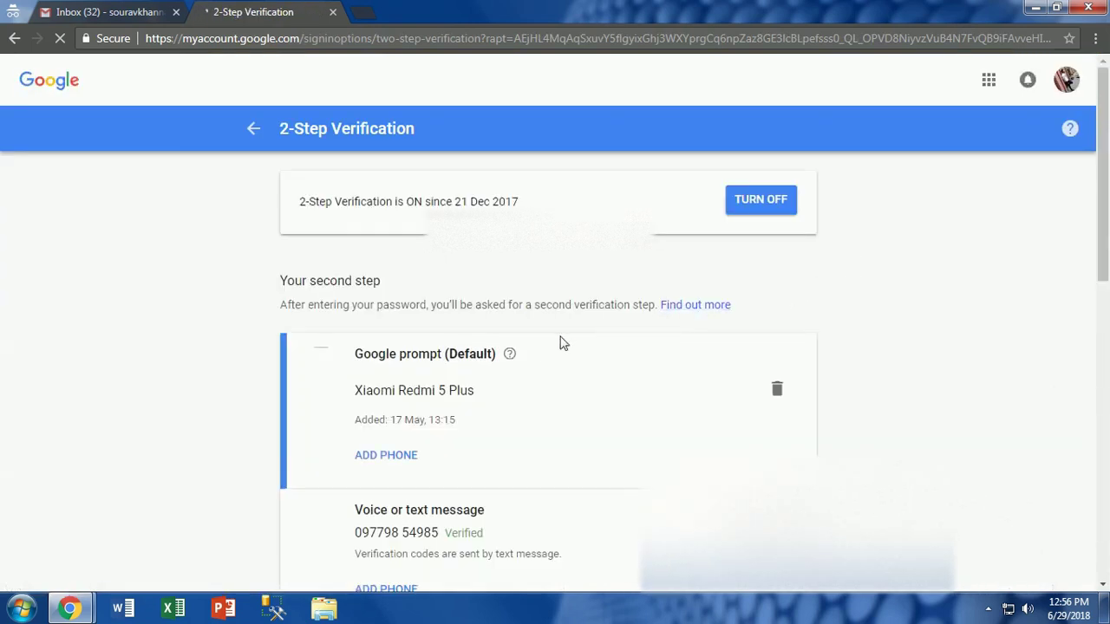
- Display the current backup codes from the Backup codes card
{"action": "scroll", "coordinate": [470, 361], "scroll_direction": "down", "scroll_amount": 2}
{"action": "scroll", "coordinate": [471, 361], "scroll_direction": "down", "scroll_amount": 4}
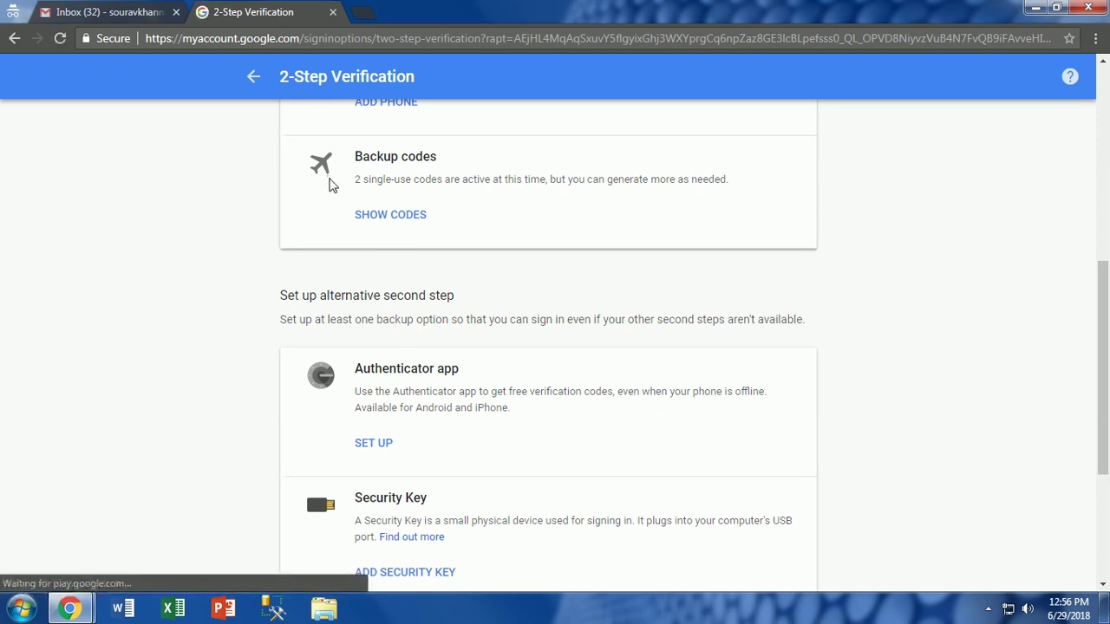
{"action": "scroll", "coordinate": [328, 199], "scroll_direction": "down", "scroll_amount": 3}
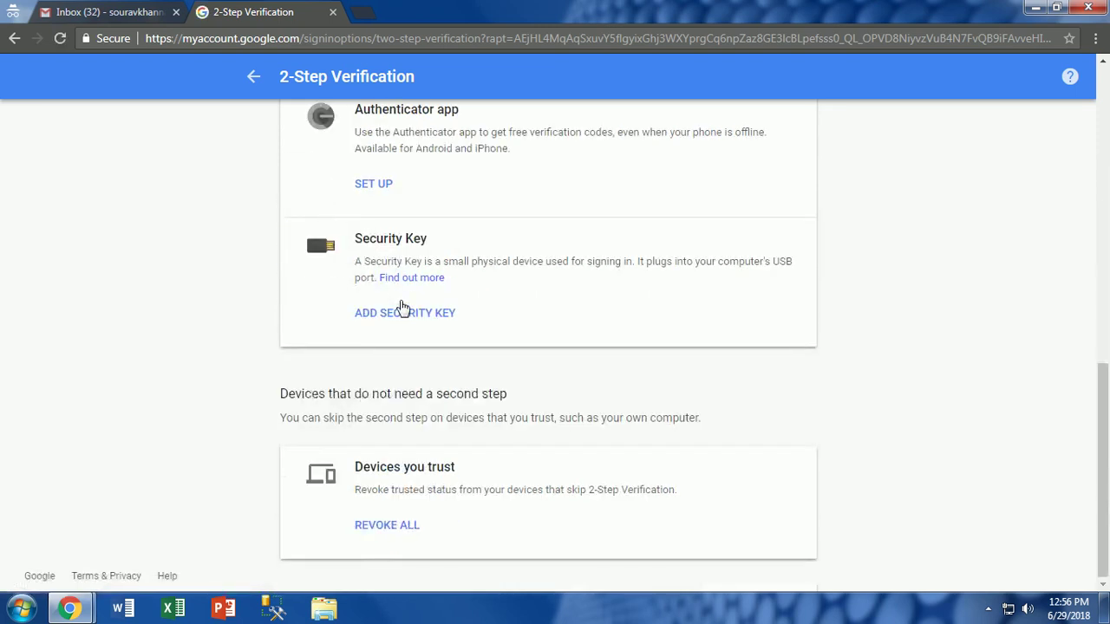
{"action": "scroll", "coordinate": [401, 313], "scroll_direction": "up", "scroll_amount": 4}
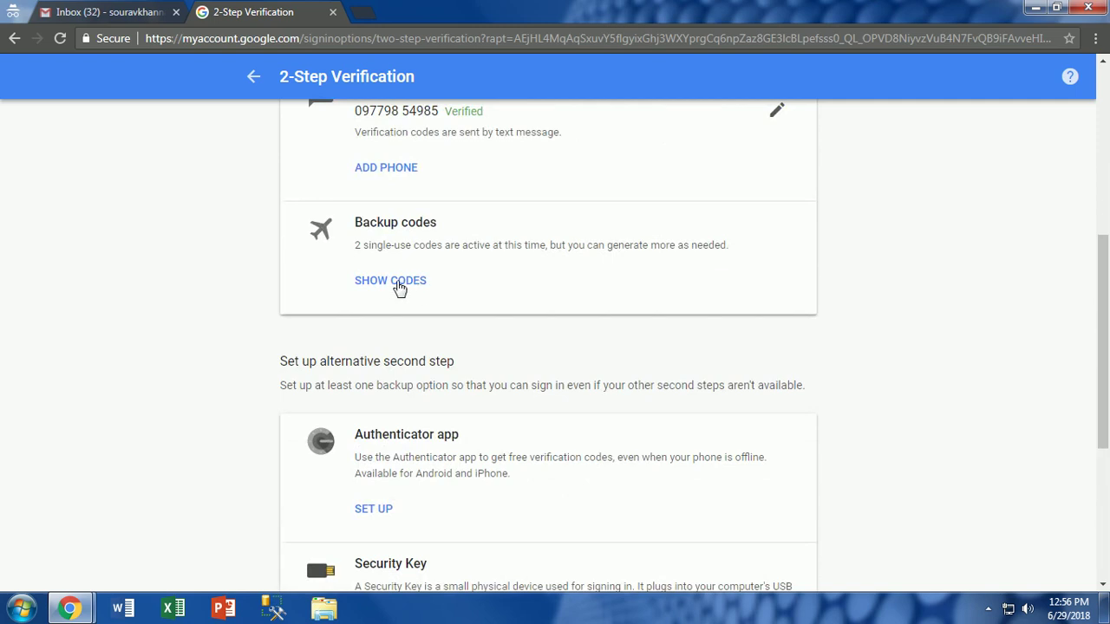
{"action": "left_click", "coordinate": [399, 288]}
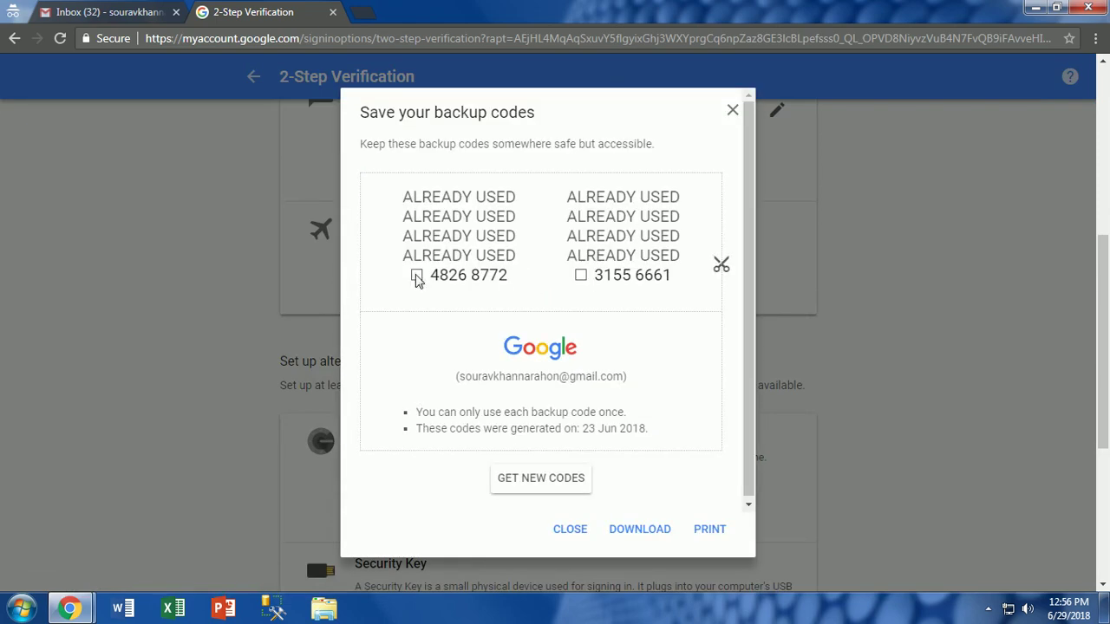
- Generate a fresh set of ten backup codes, confirming replacement of the old set
{"action": "left_click_drag", "start_coordinate": [426, 275], "coordinate": [633, 275]}
{"action": "left_click", "coordinate": [636, 275]}
{"action": "left_click", "coordinate": [518, 480]}
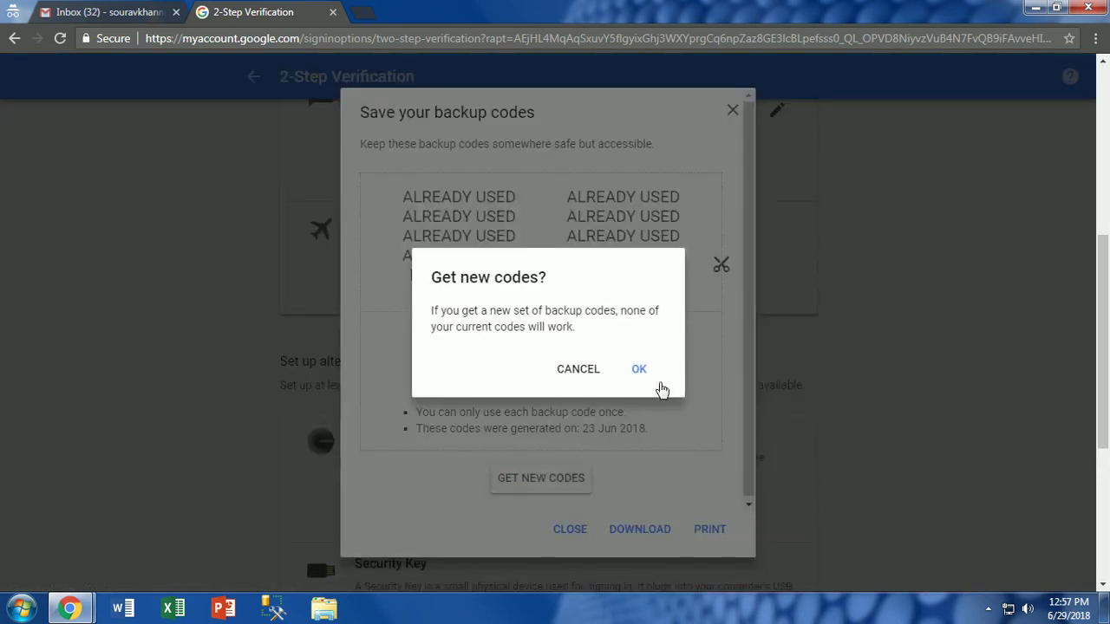
{"action": "left_click", "coordinate": [644, 375]}
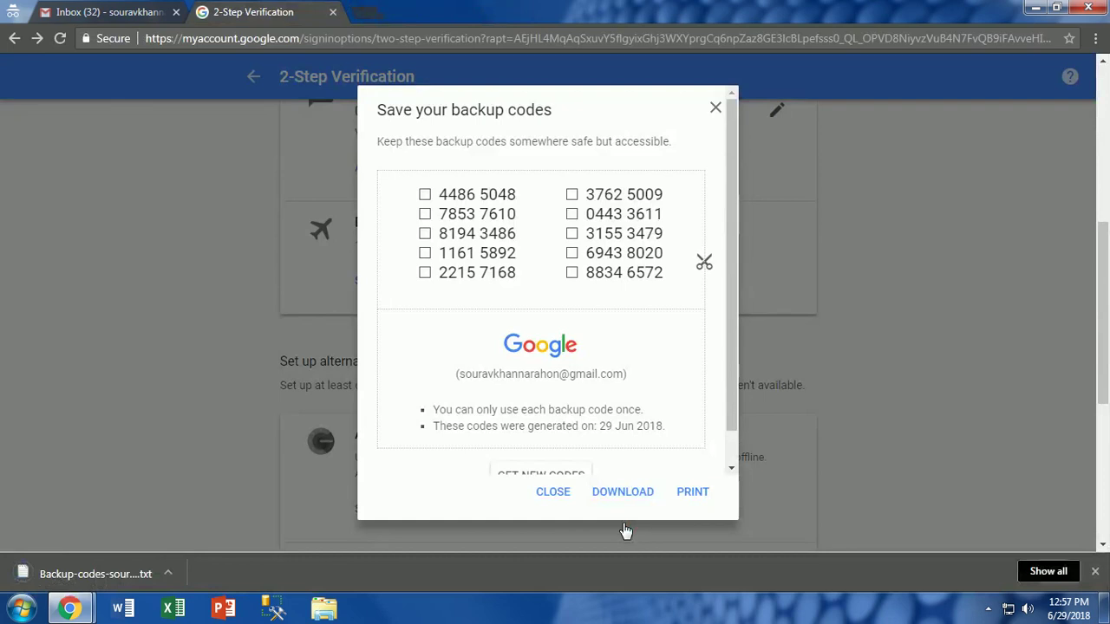
- Check the downloaded backup codes file in Notepad via its folder, then return to Chrome
{"action": "right_click", "coordinate": [94, 571]}
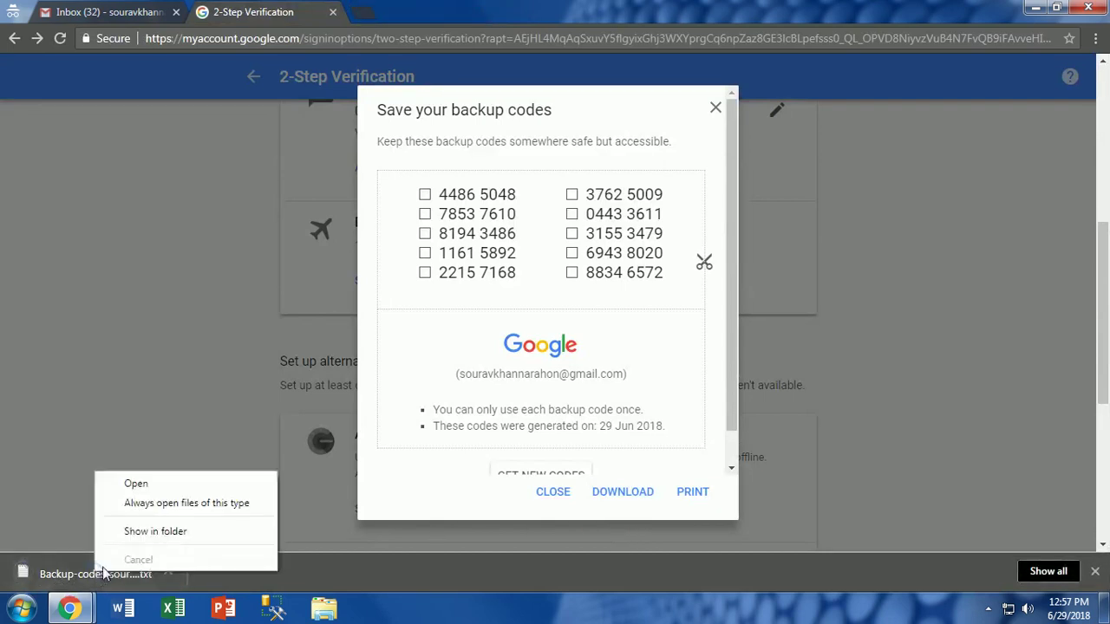
{"action": "left_click", "coordinate": [150, 532]}
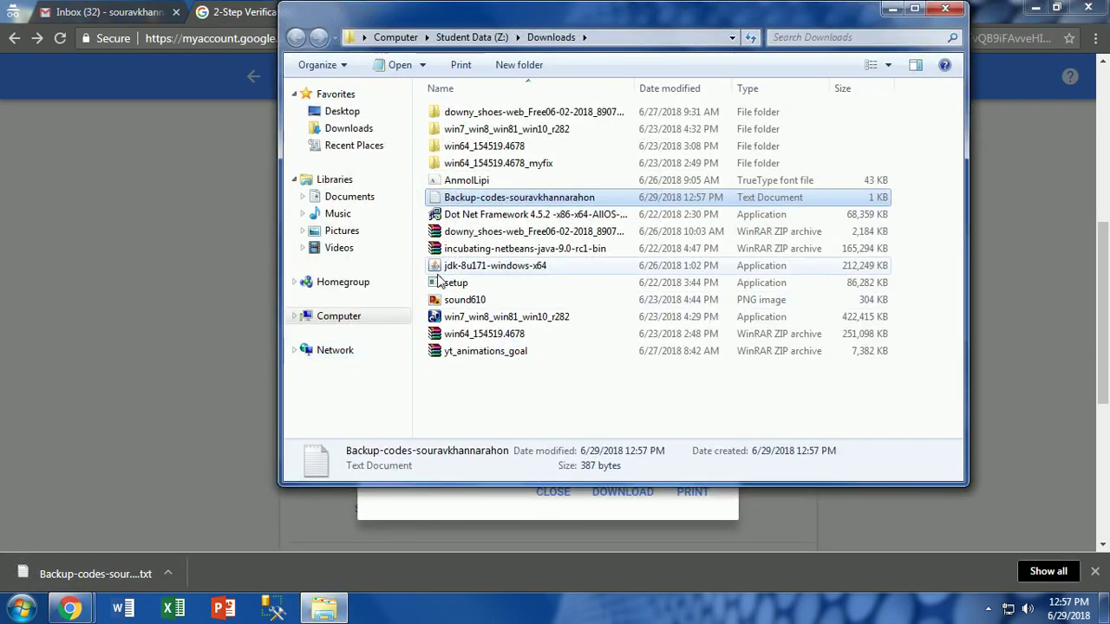
{"action": "double_click", "coordinate": [511, 197]}
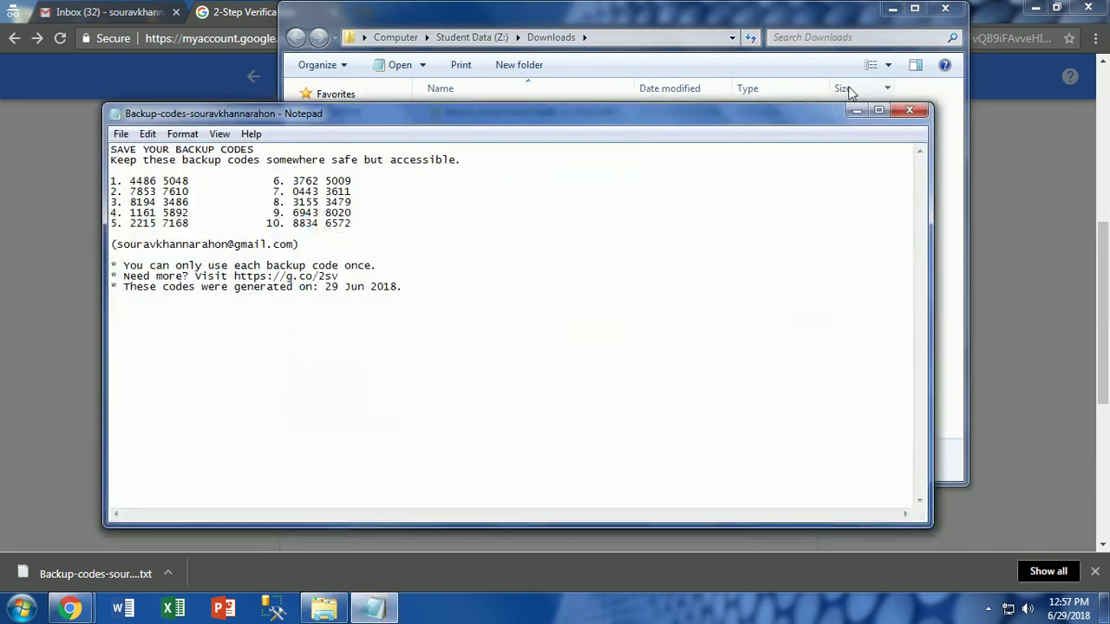
{"action": "left_click", "coordinate": [892, 9]}
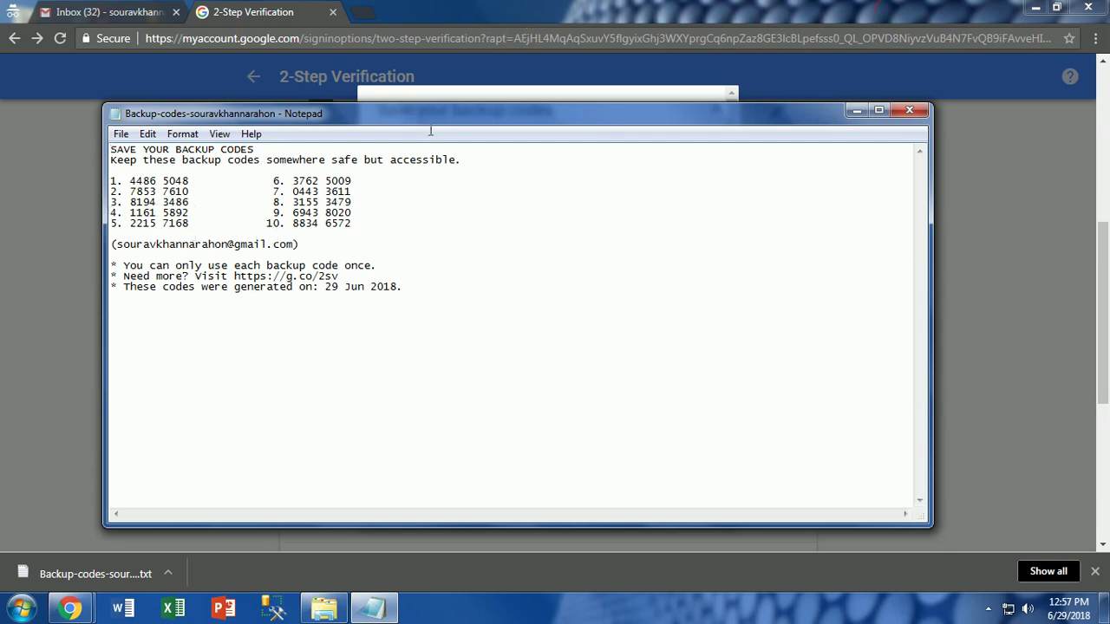
{"action": "left_click", "coordinate": [436, 8]}
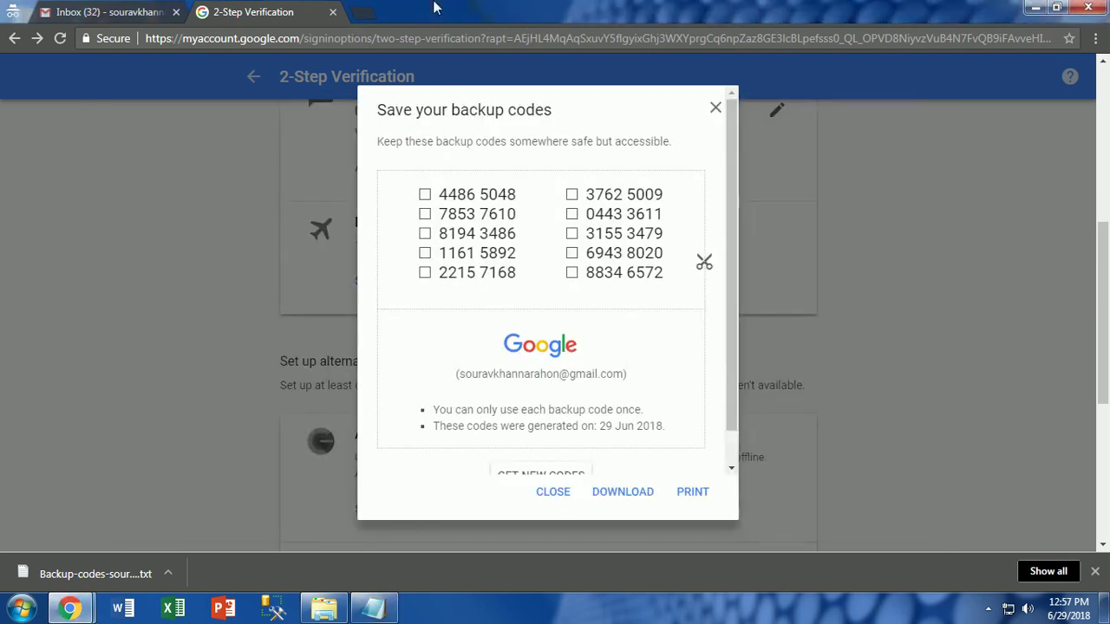
- Close the backup codes dialog and the 2-Step Verification tab, then sign out of Gmail
{"action": "left_click", "coordinate": [715, 107]}
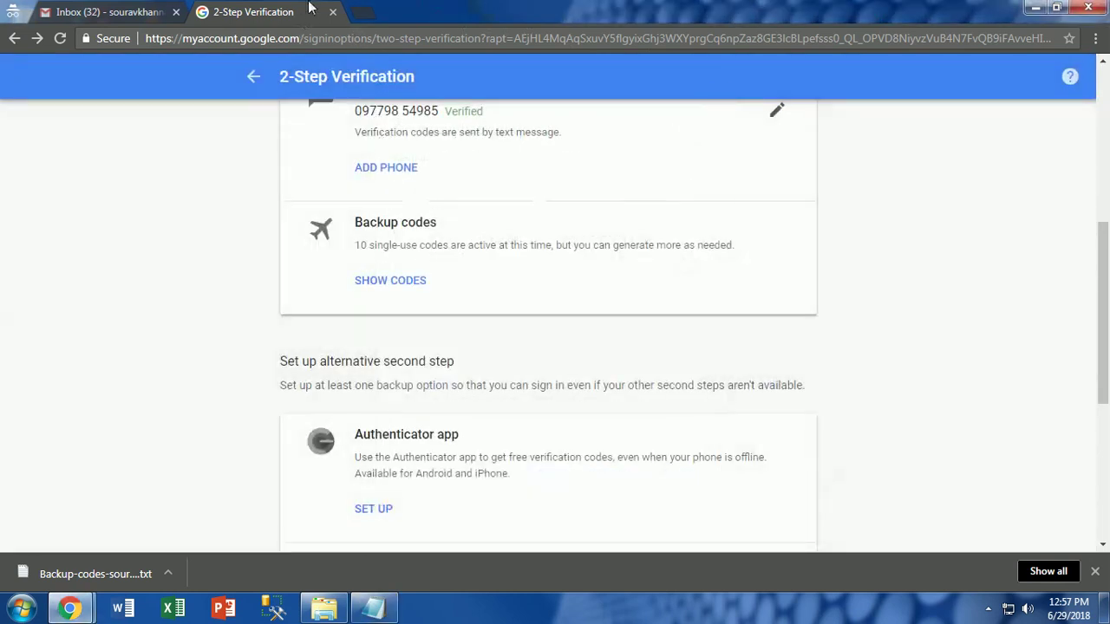
{"action": "left_click", "coordinate": [334, 12]}
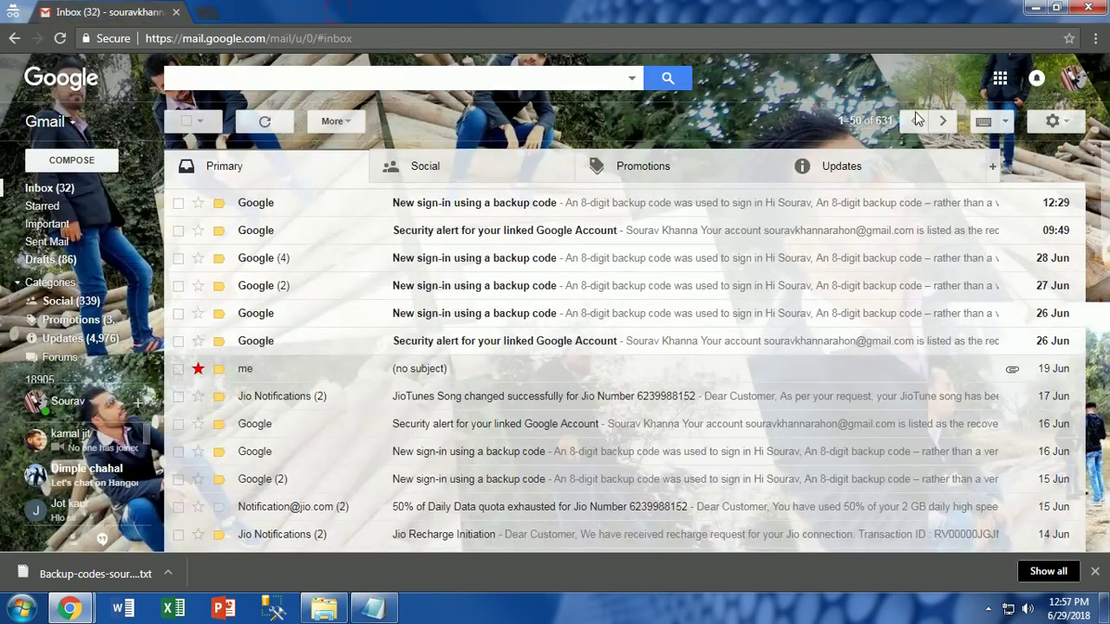
{"action": "left_click", "coordinate": [1072, 80]}
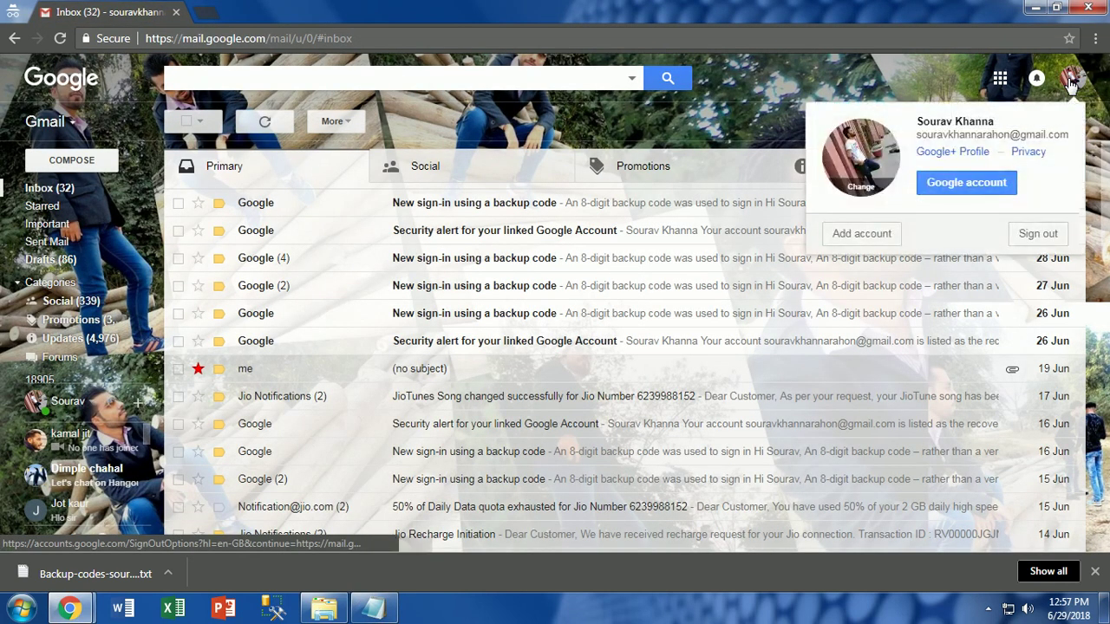
{"action": "left_click", "coordinate": [1022, 236]}
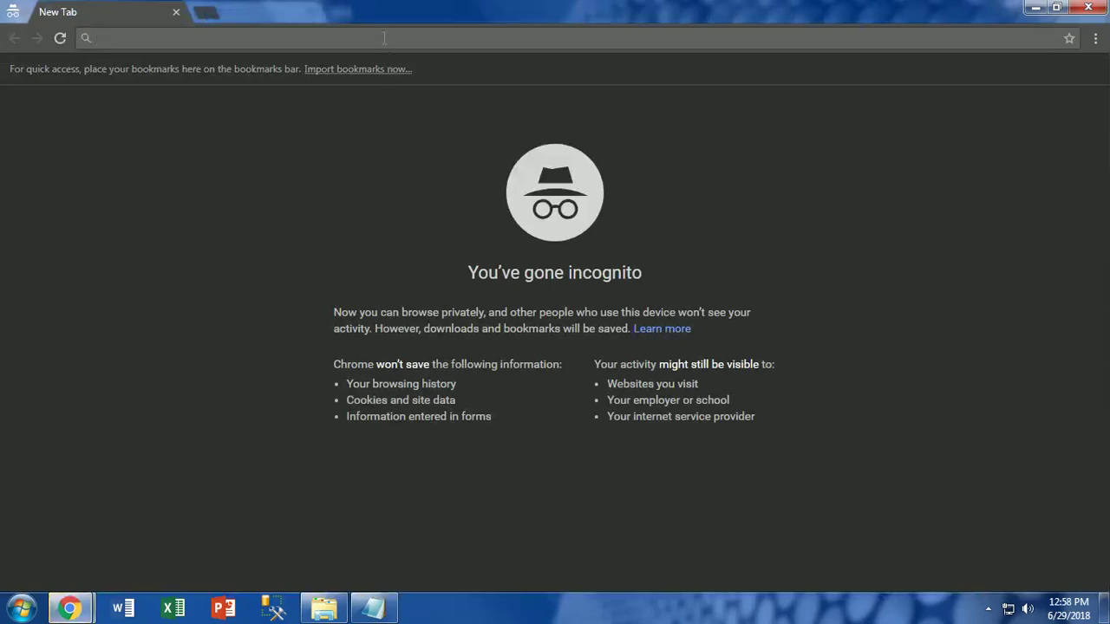
- Go to gmail.com in the new incognito tab to reach the sign-in page
{"action": "type", "text": "g"}
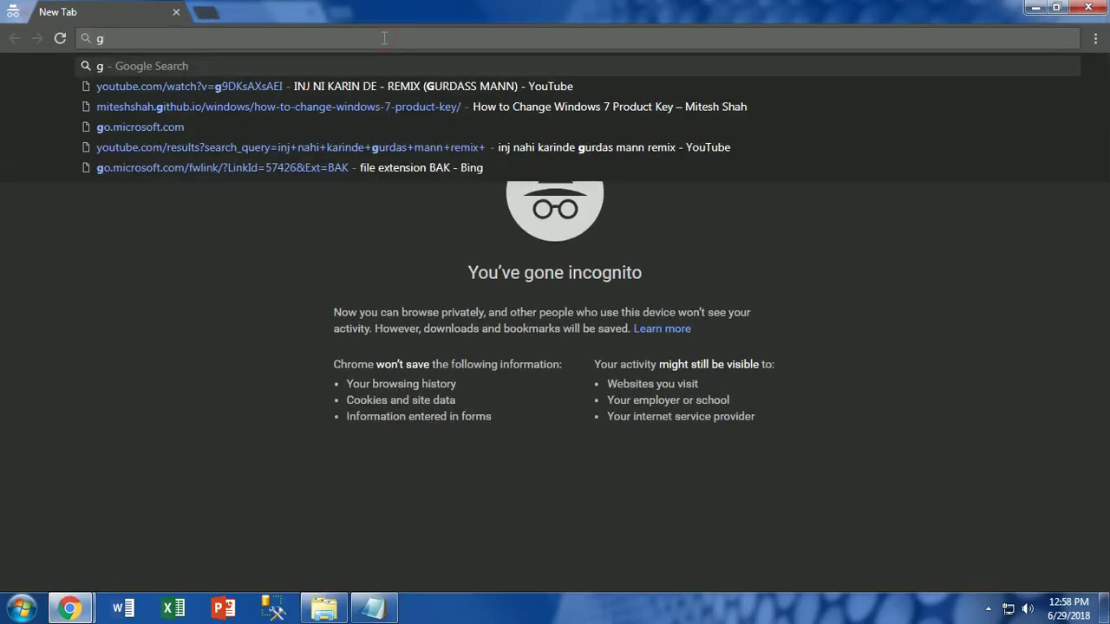
{"action": "type", "text": "mai"}
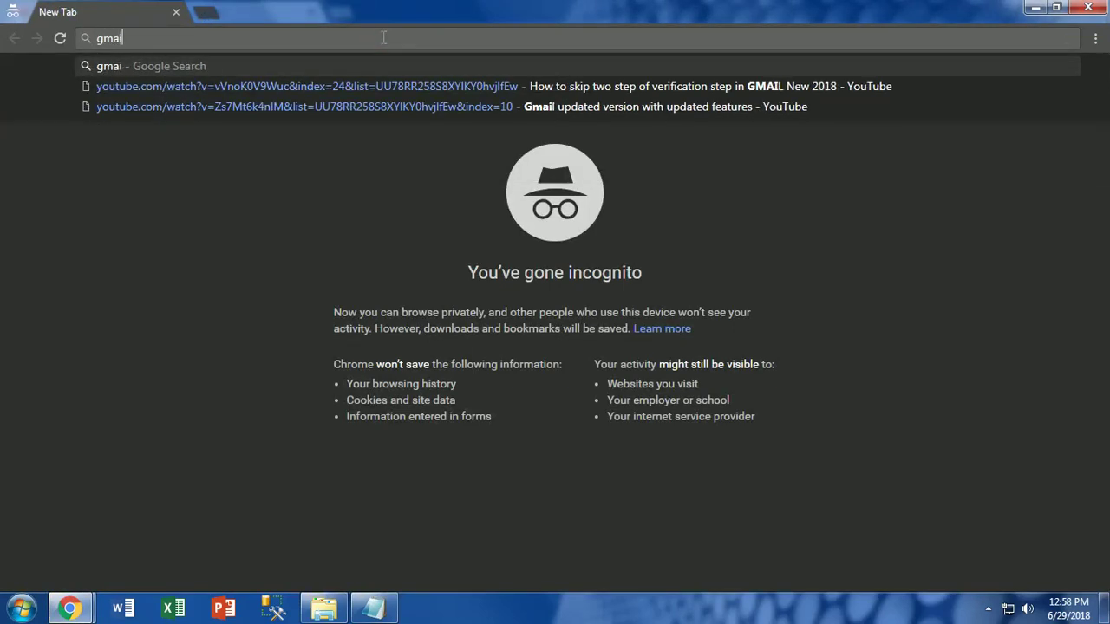
{"action": "type", "text": "l.com"}
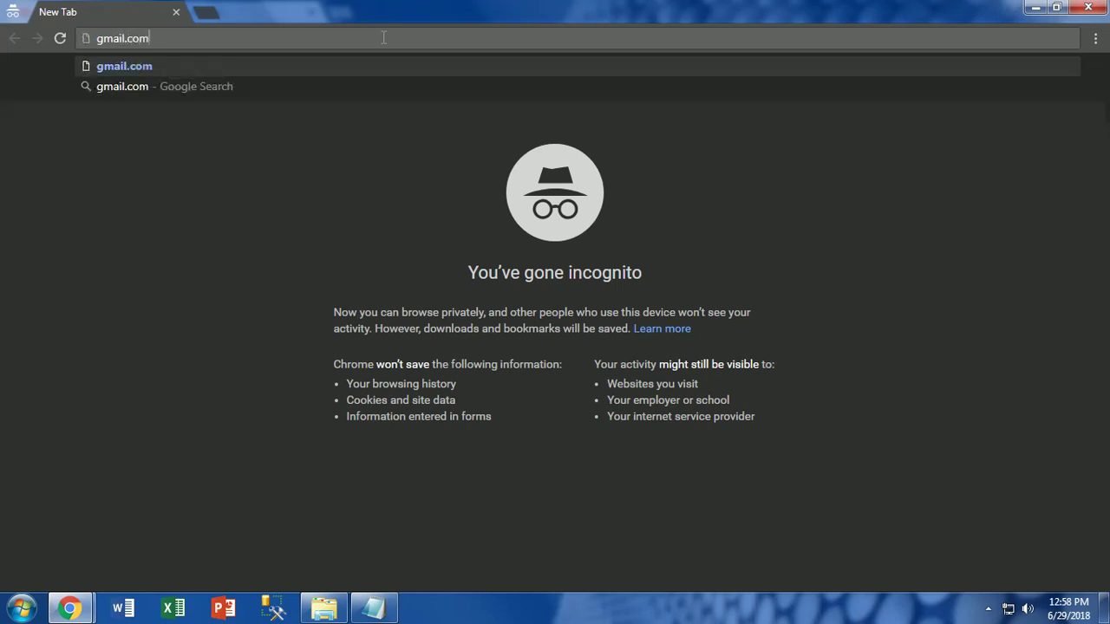
{"action": "key", "text": "Return"}
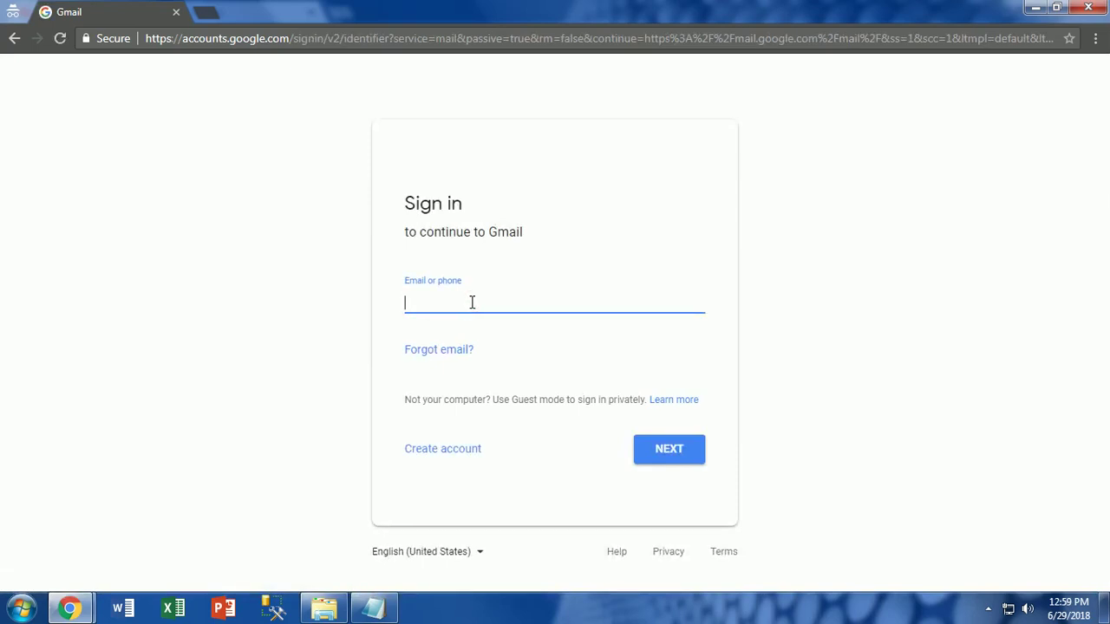
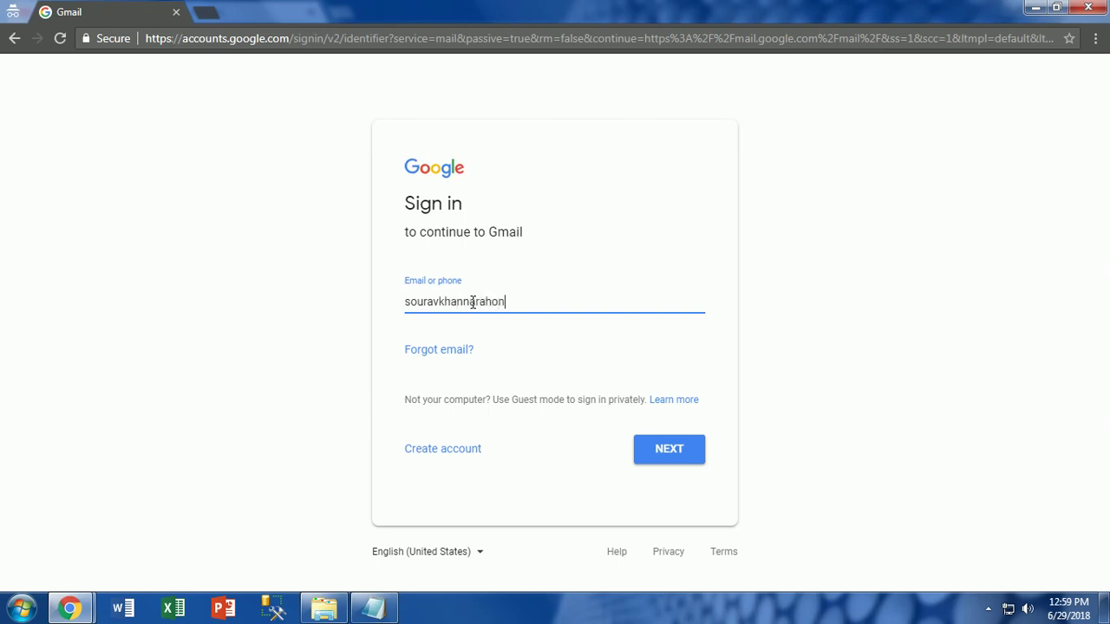
- Submit the account's email address and password, reaching the alternative 2-Step Verification options
{"action": "key", "text": "Return"}
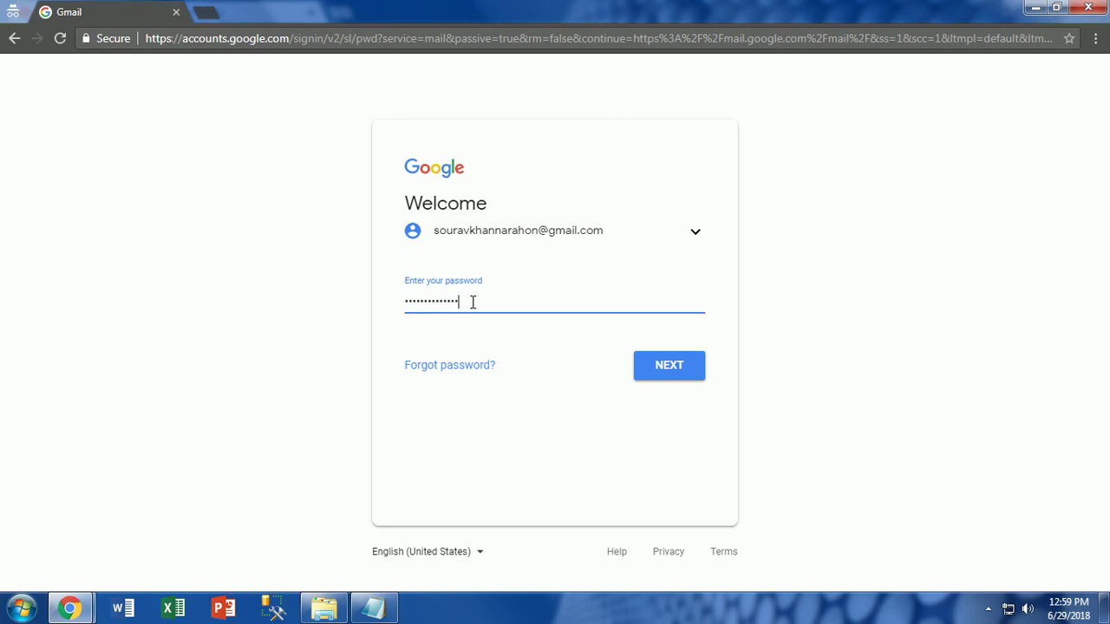
{"action": "key", "text": "Return"}
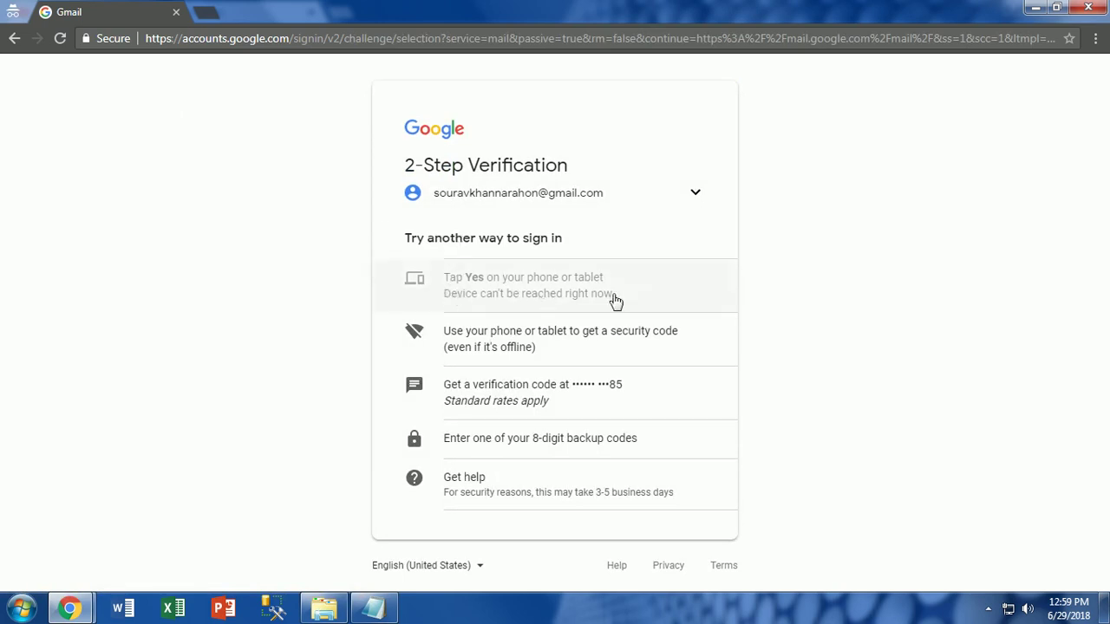
- Pick the 8-digit backup code option and bring the saved backup-codes file forward in Notepad
{"action": "left_click", "coordinate": [535, 448]}
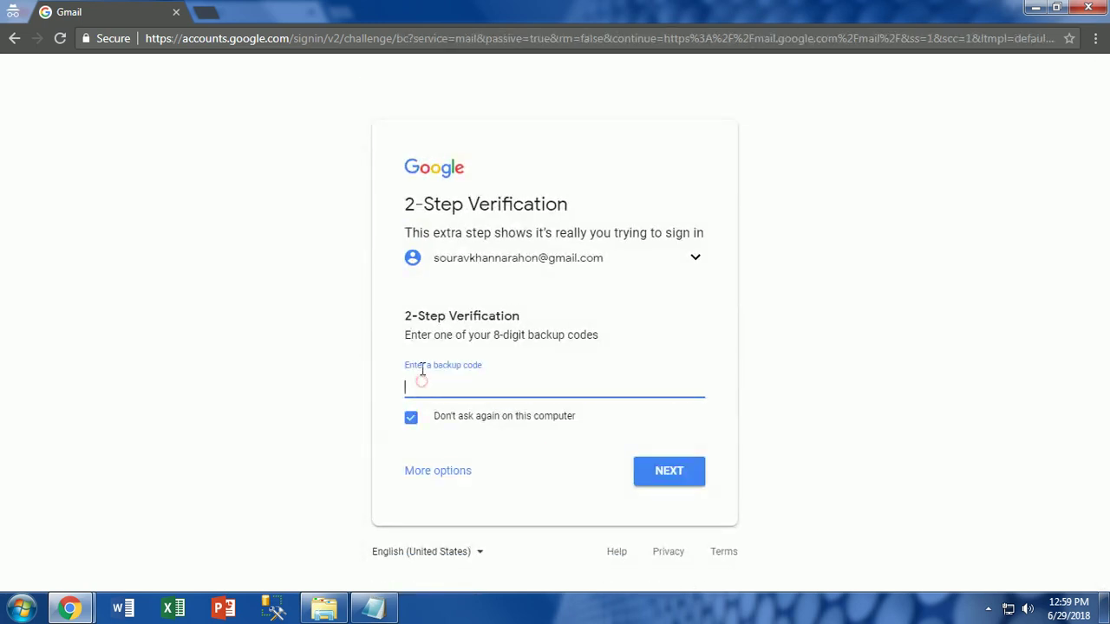
{"action": "left_click", "coordinate": [382, 608]}
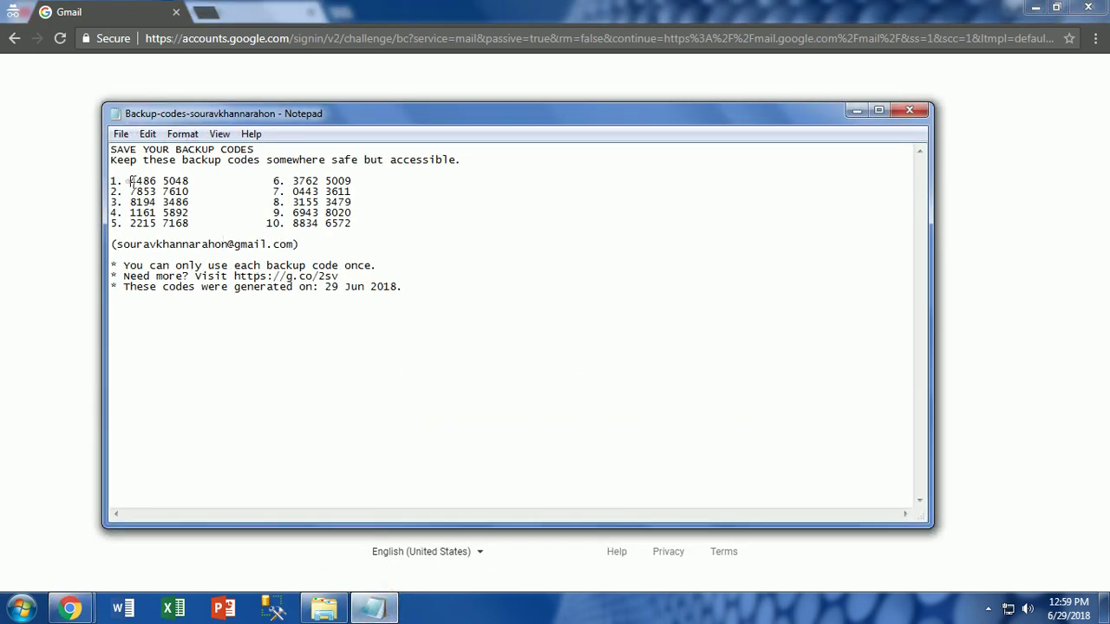
- Cut the first backup code from the codes file, then save and close Notepad
{"action": "left_click_drag", "start_coordinate": [130, 181], "coordinate": [192, 181]}
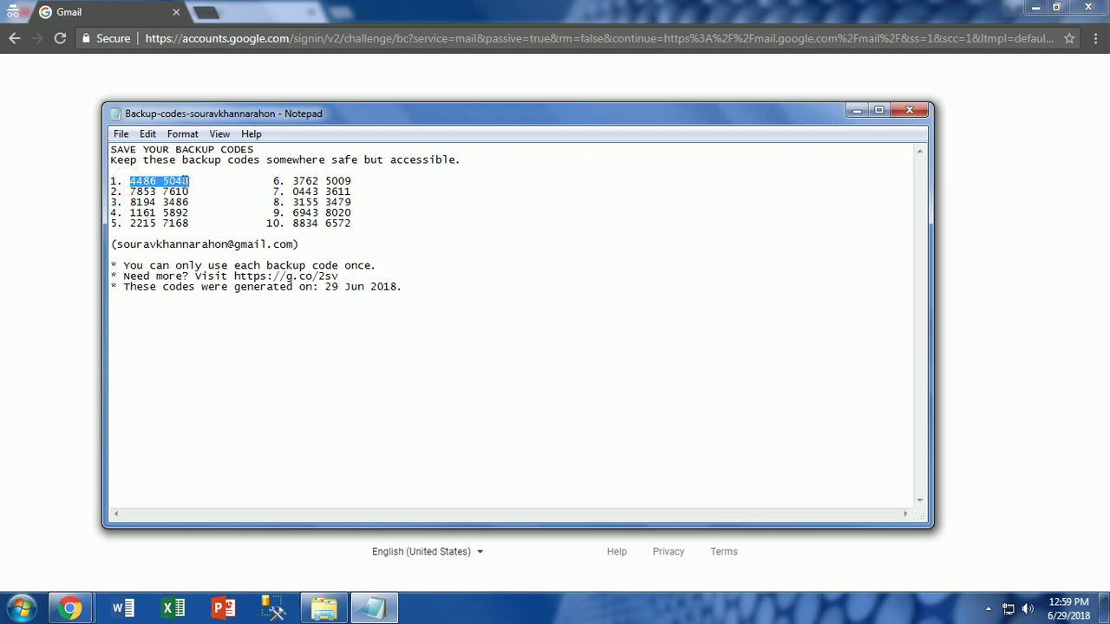
{"action": "right_click", "coordinate": [184, 182]}
{"action": "left_click", "coordinate": [214, 214]}
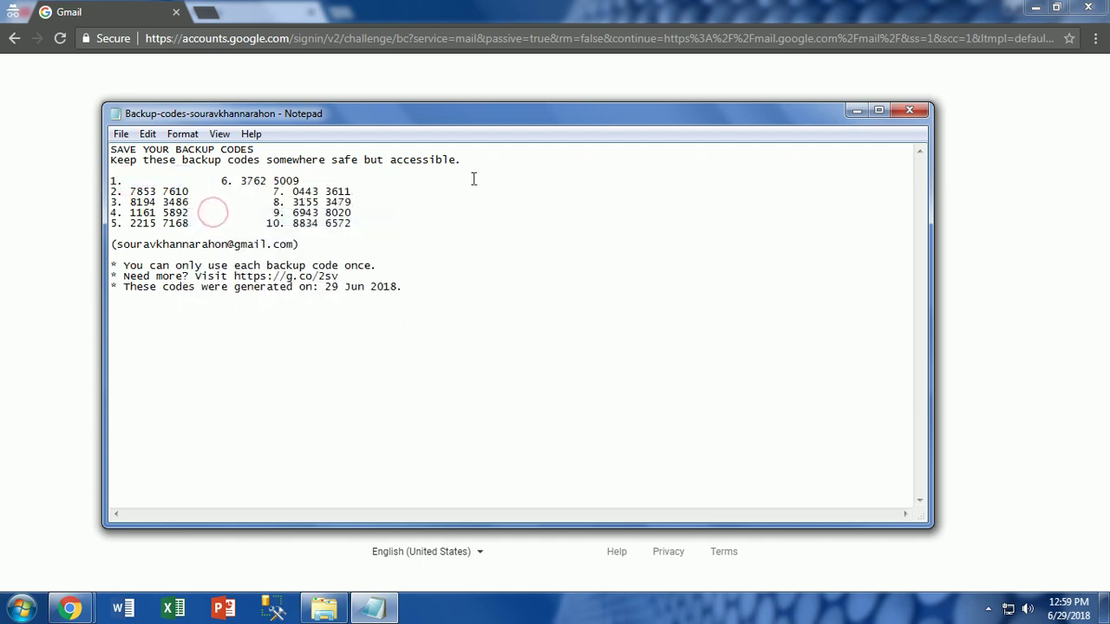
{"action": "left_click", "coordinate": [908, 110]}
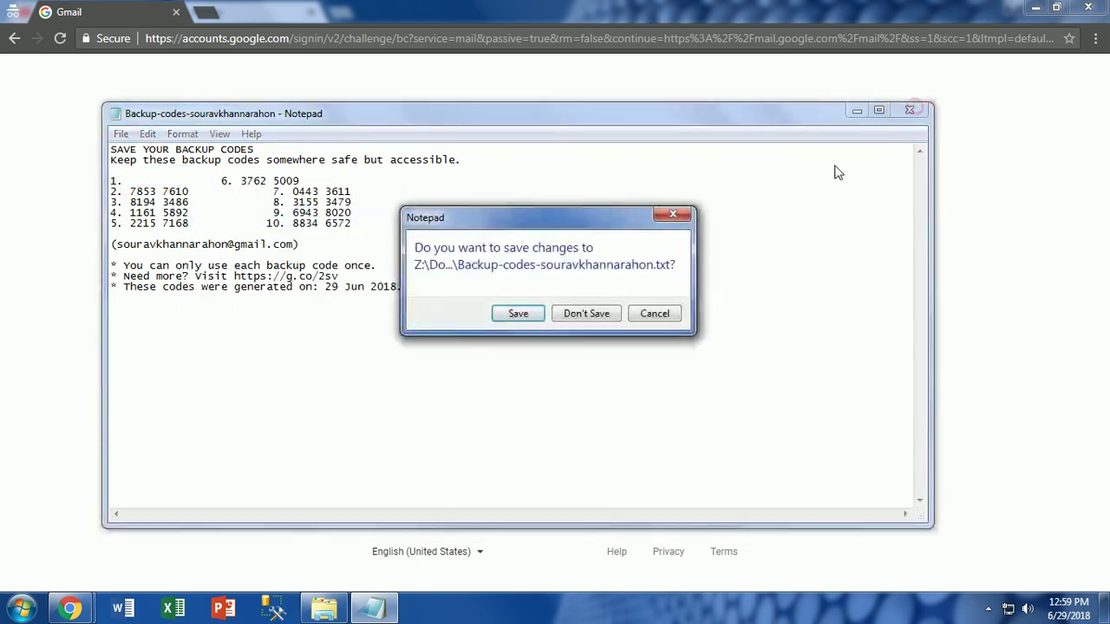
{"action": "left_click", "coordinate": [529, 317]}
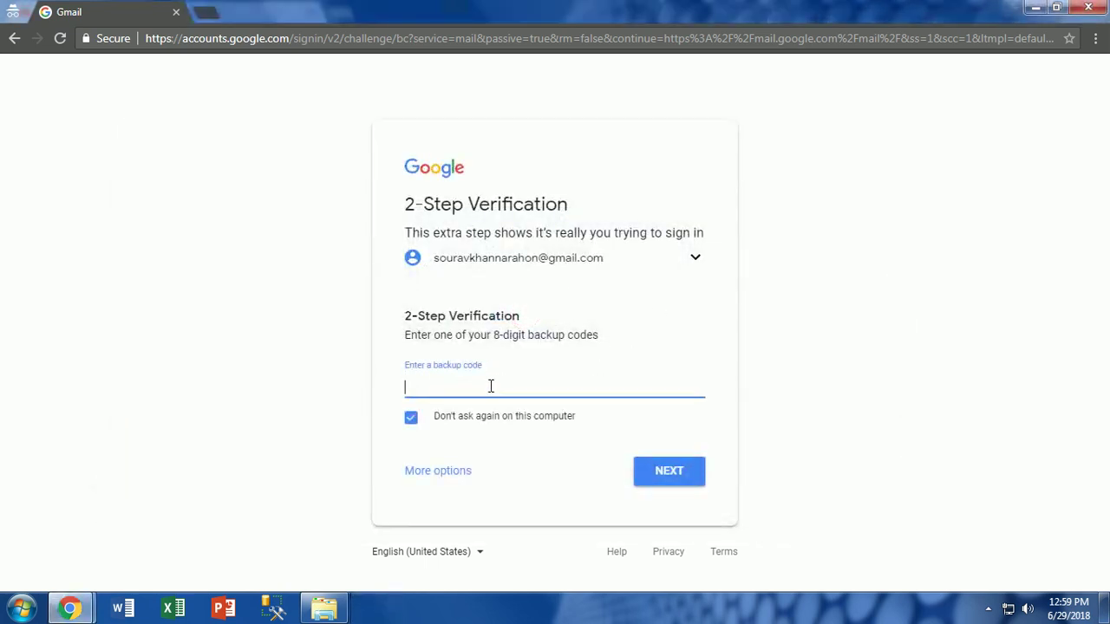
- Paste the cut code into the code field, then go back and re-enter the account password
{"action": "right_click", "coordinate": [483, 387]}
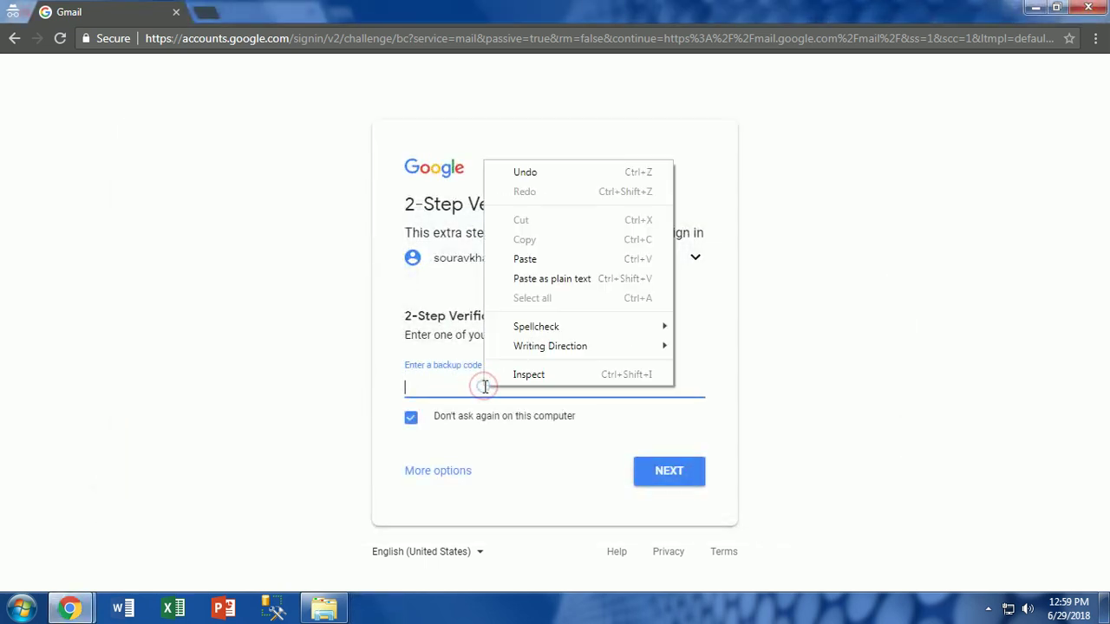
{"action": "left_click", "coordinate": [545, 283]}
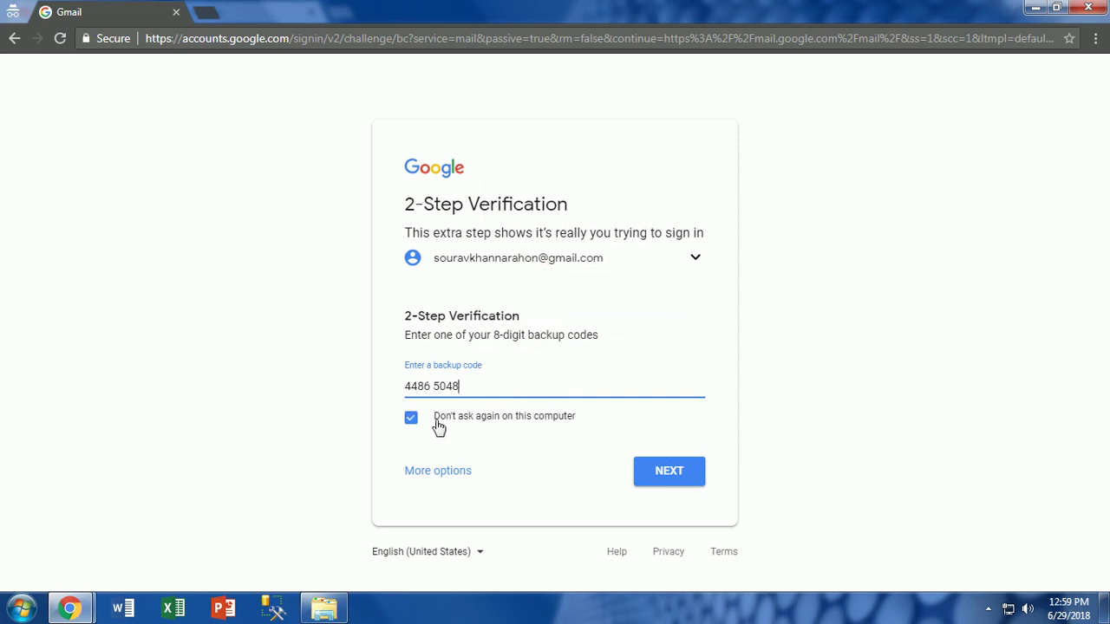
{"action": "left_click", "coordinate": [440, 474]}
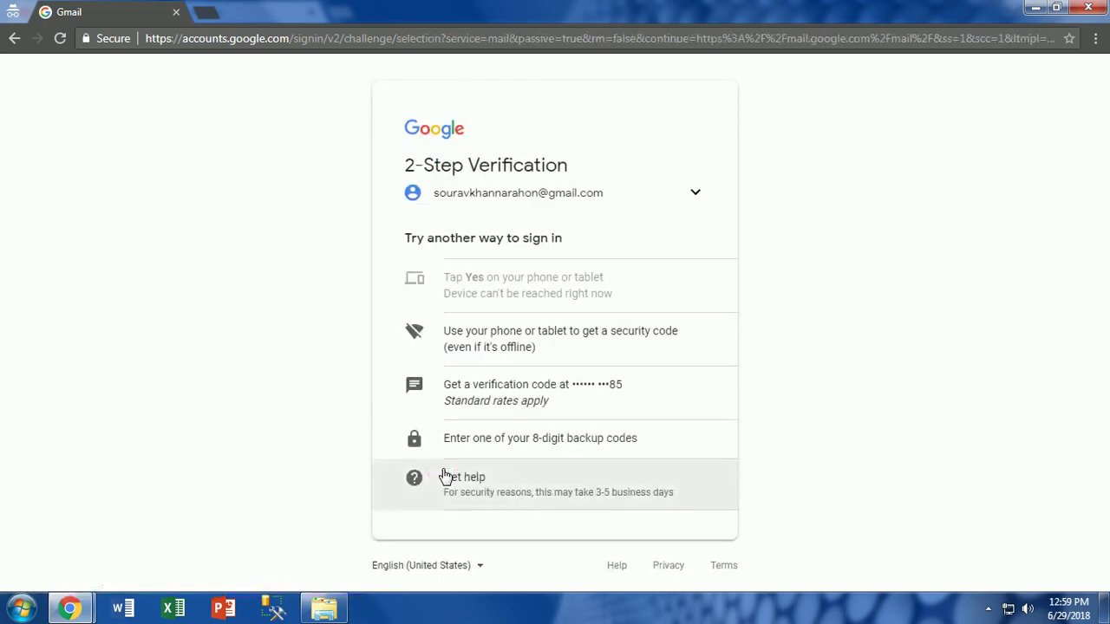
{"action": "left_click", "coordinate": [14, 39]}
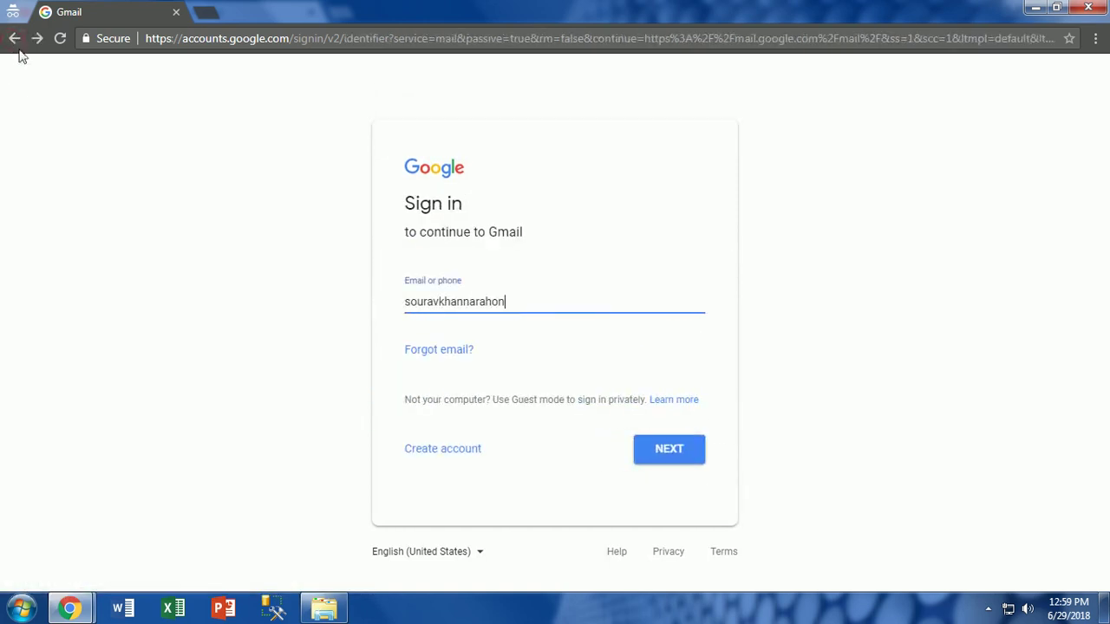
{"action": "left_click", "coordinate": [652, 451]}
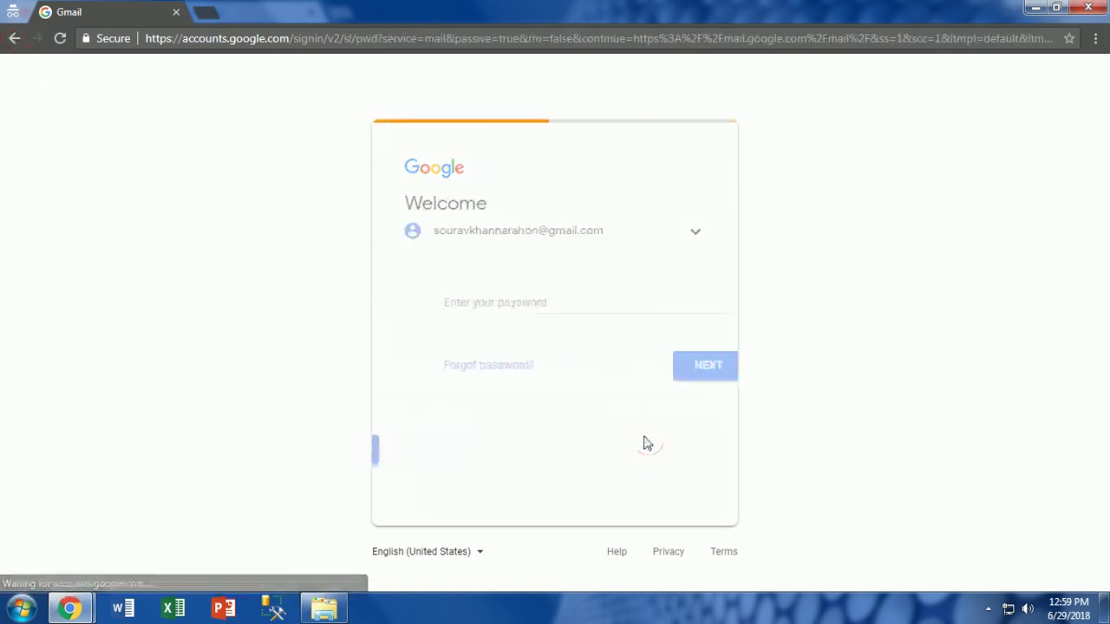
{"action": "type", "text": "•"}
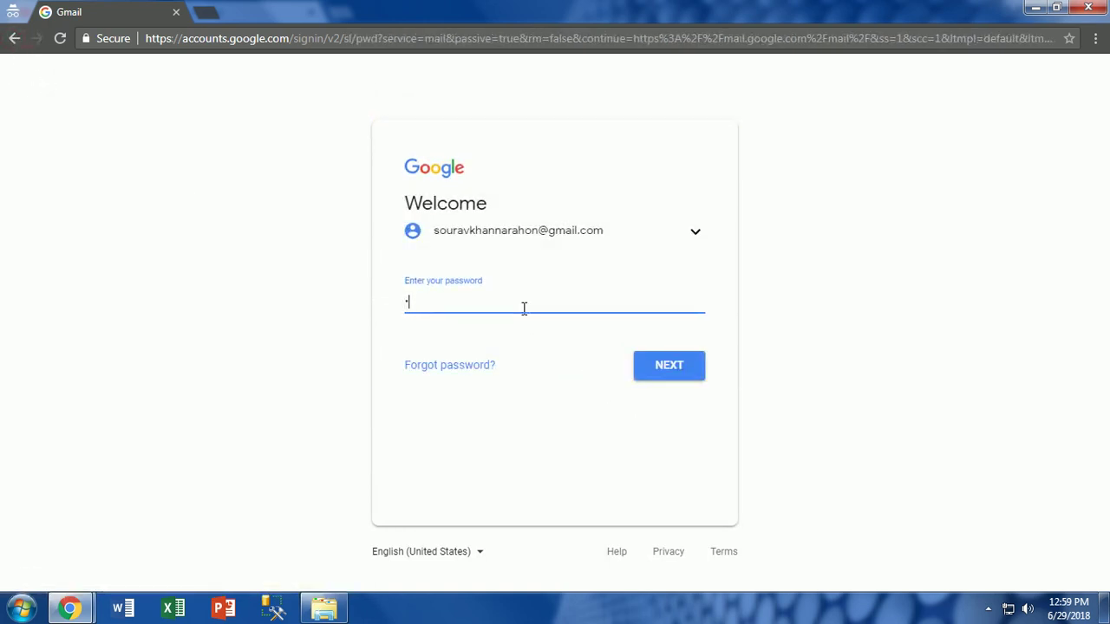
{"action": "type", "text": "•••••"}
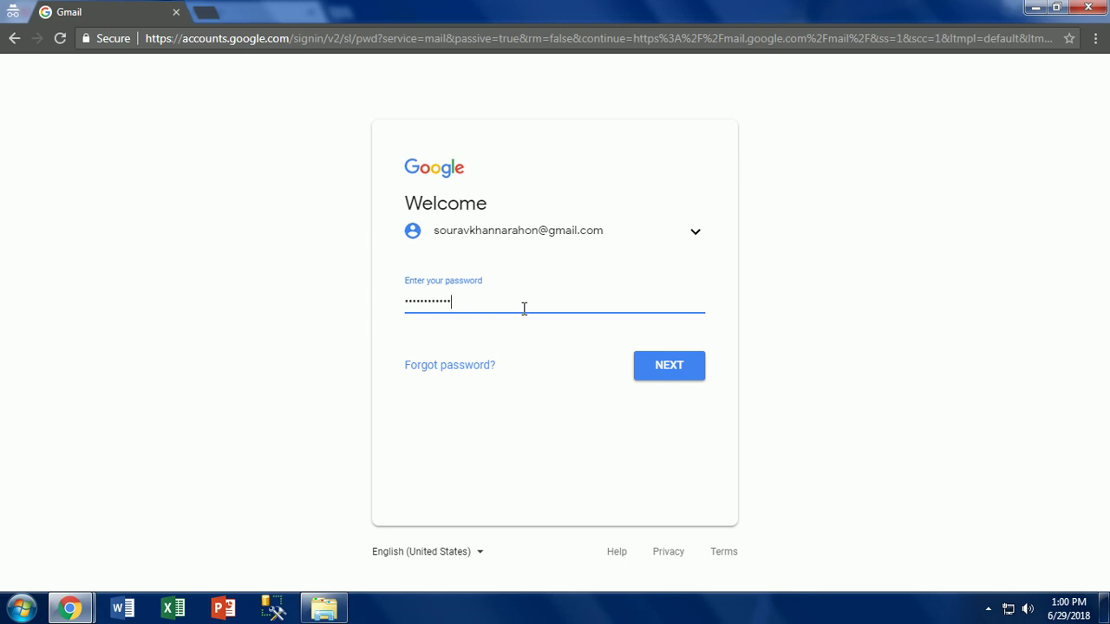
- Reopen the Backup-codes file, cut the sixth code, save it, and close the Downloads folder
{"action": "left_click", "coordinate": [324, 607]}
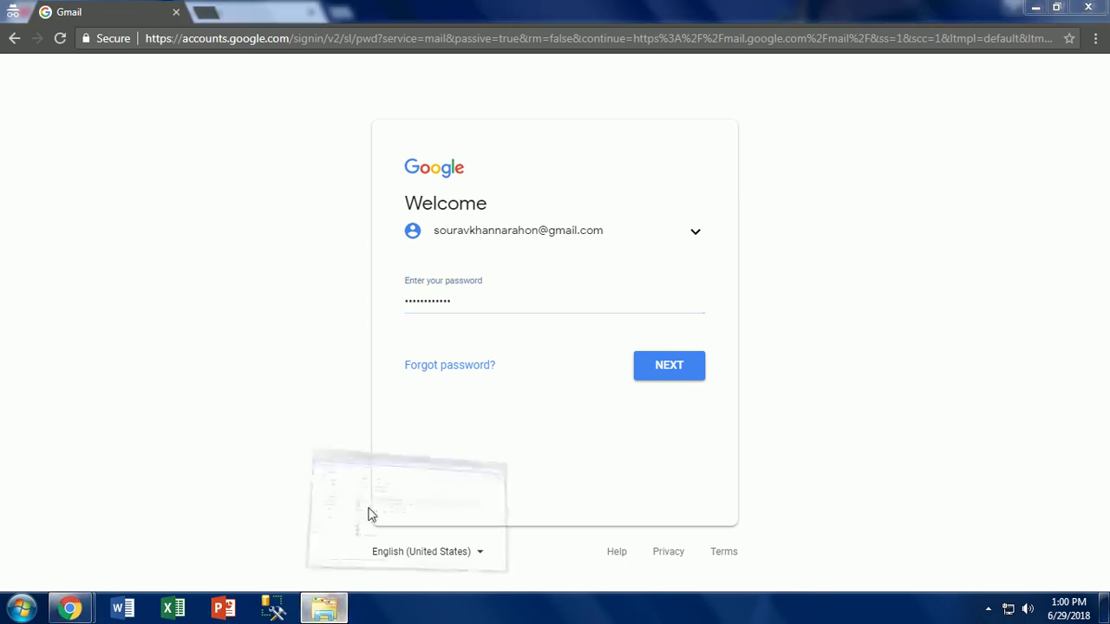
{"action": "double_click", "coordinate": [536, 201]}
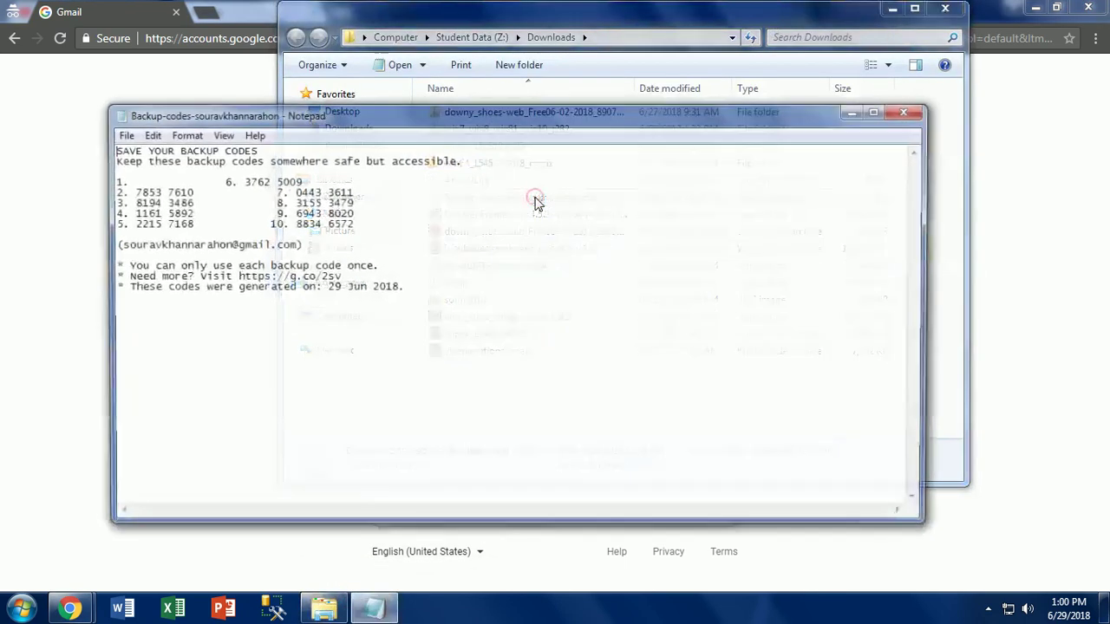
{"action": "left_click_drag", "start_coordinate": [241, 180], "coordinate": [298, 181]}
{"action": "key", "text": "ctrl+c"}
{"action": "right_click", "coordinate": [301, 180]}
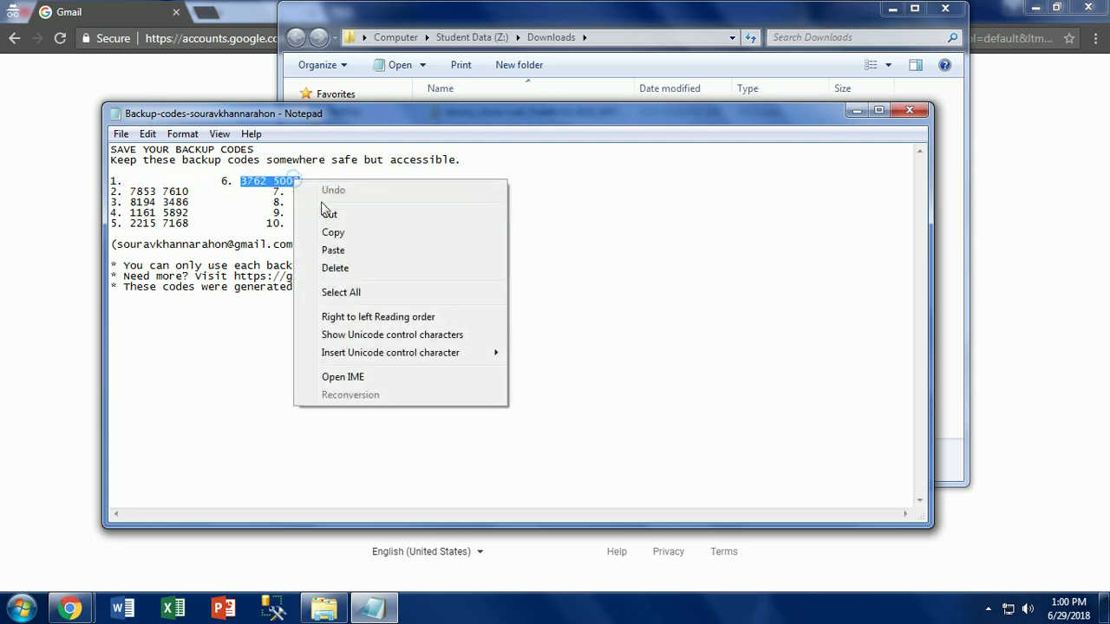
{"action": "left_click", "coordinate": [326, 212]}
{"action": "left_click", "coordinate": [908, 111]}
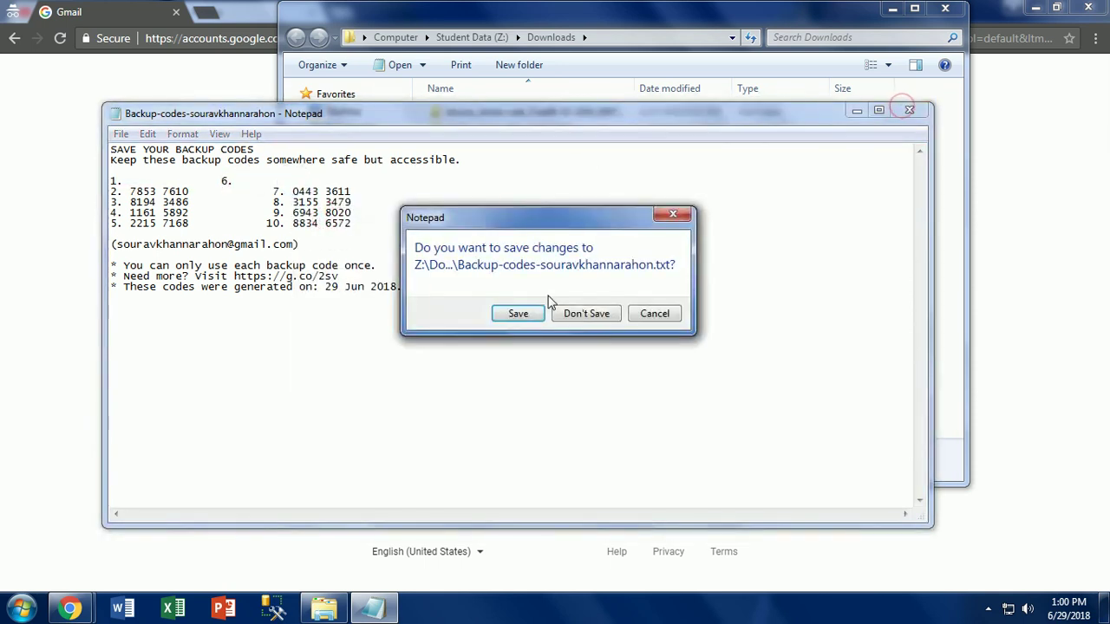
{"action": "key", "text": "Return"}
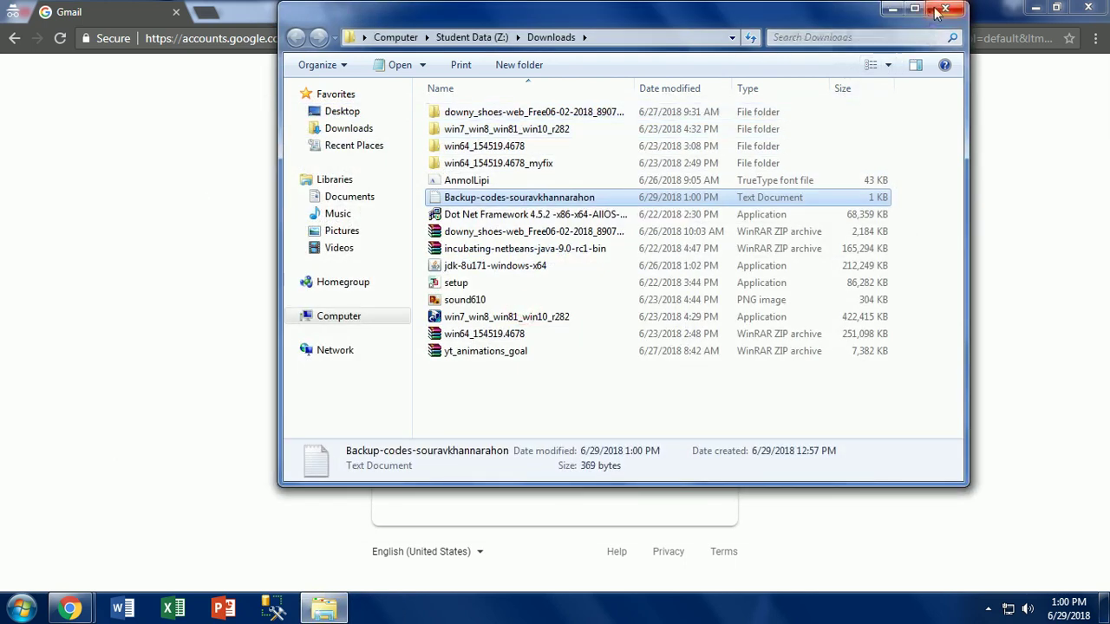
{"action": "left_click", "coordinate": [944, 9]}
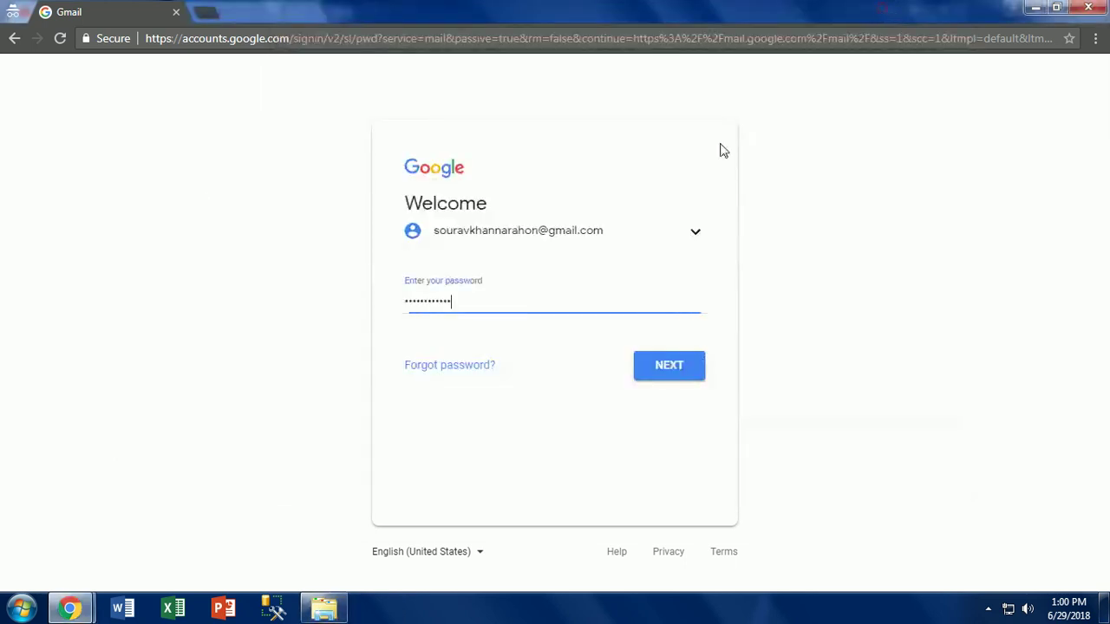
- Submit the password, resubmitting after the wrong-password error, to reach the other verification options
{"action": "left_click", "coordinate": [664, 369]}
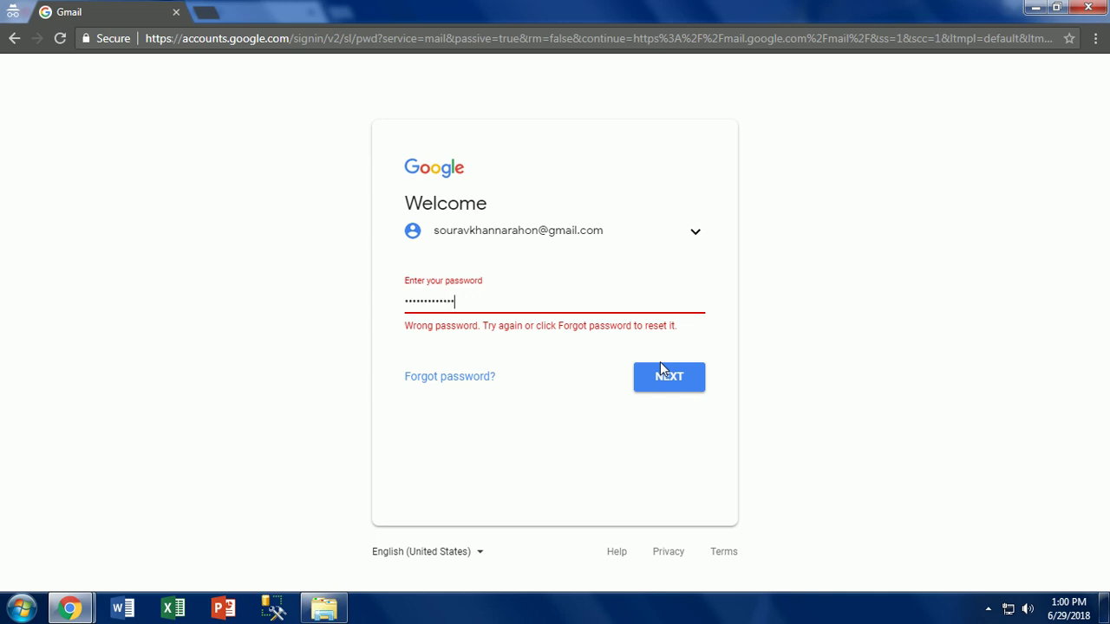
{"action": "left_click", "coordinate": [660, 369]}
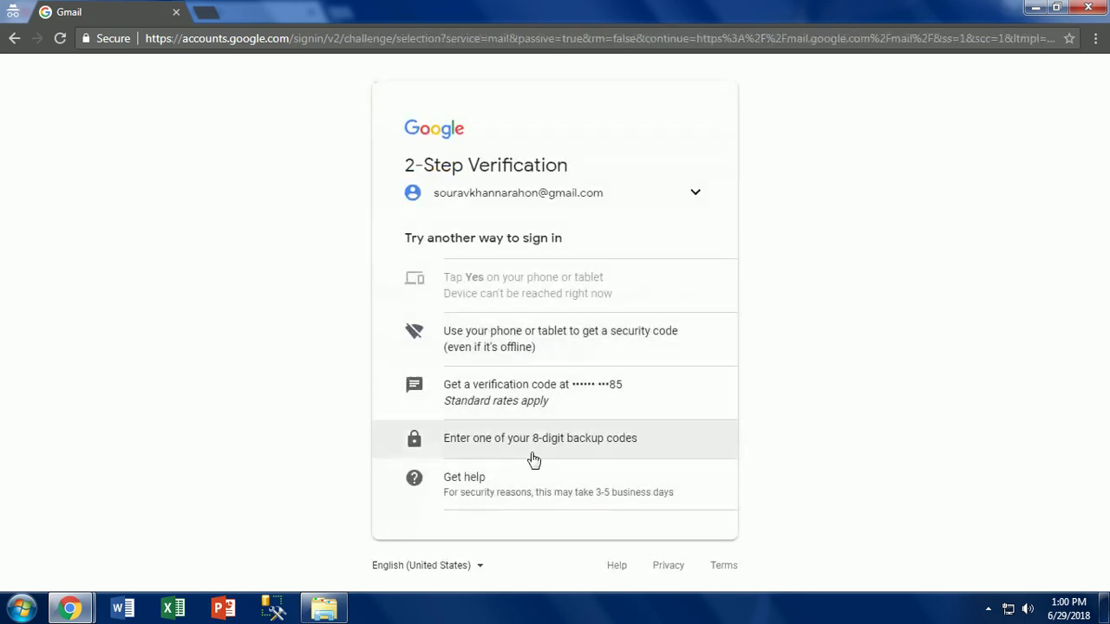
- Choose the backup-code option, paste the sixth backup code as plain text, and submit it
{"action": "left_click", "coordinate": [527, 447]}
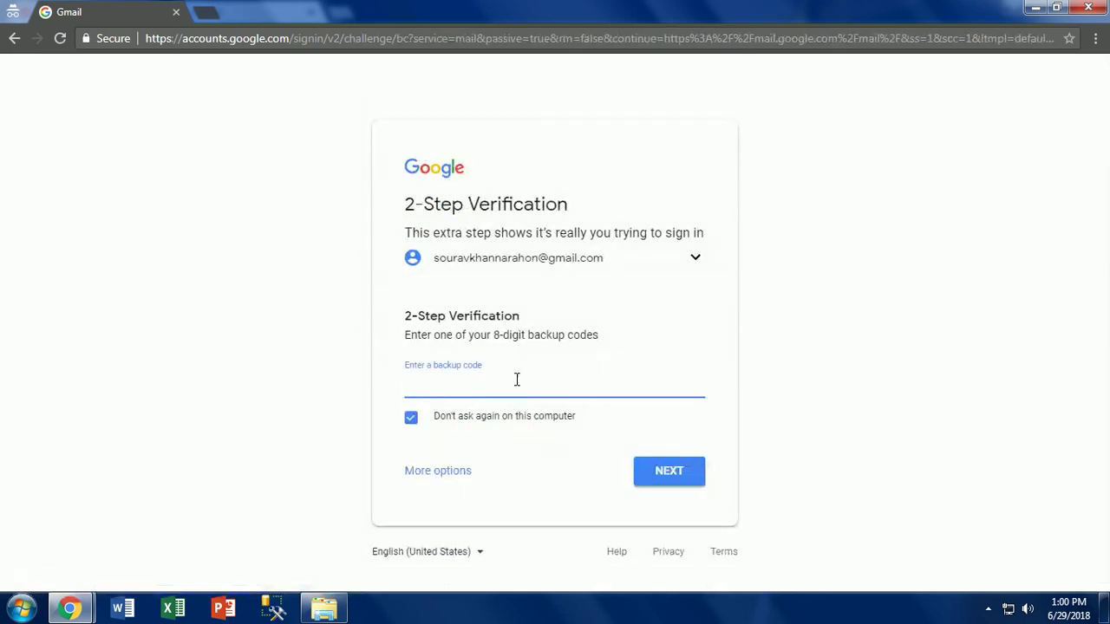
{"action": "right_click", "coordinate": [515, 379]}
{"action": "left_click", "coordinate": [596, 268]}
{"action": "left_click", "coordinate": [683, 476]}
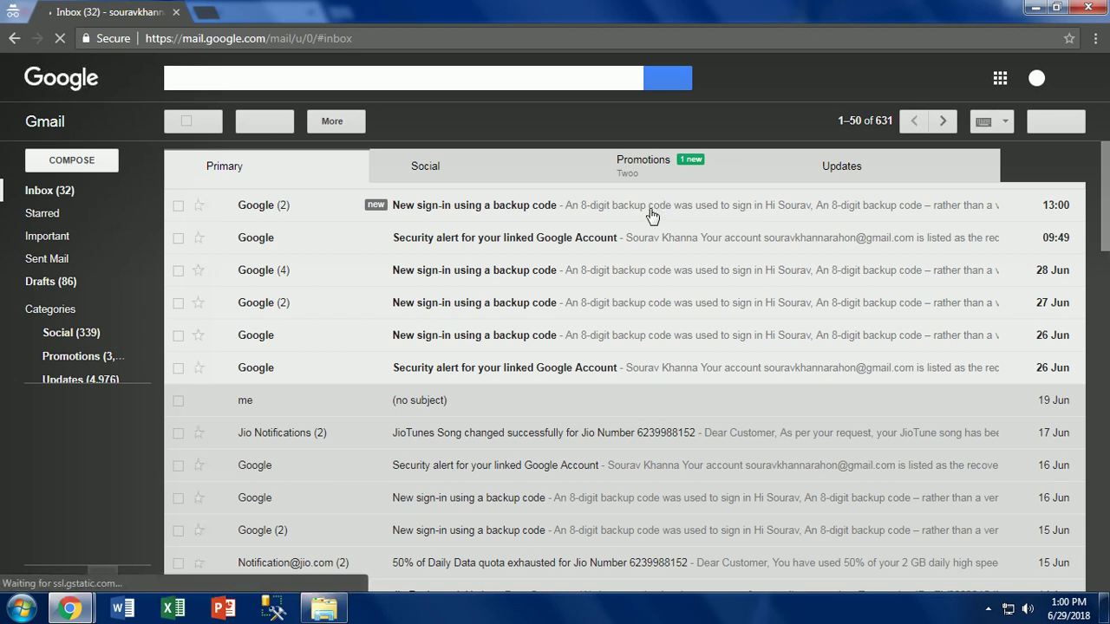
- Open the top 'New sign-in using a backup code' email and scroll through it
{"action": "left_click", "coordinate": [570, 220]}
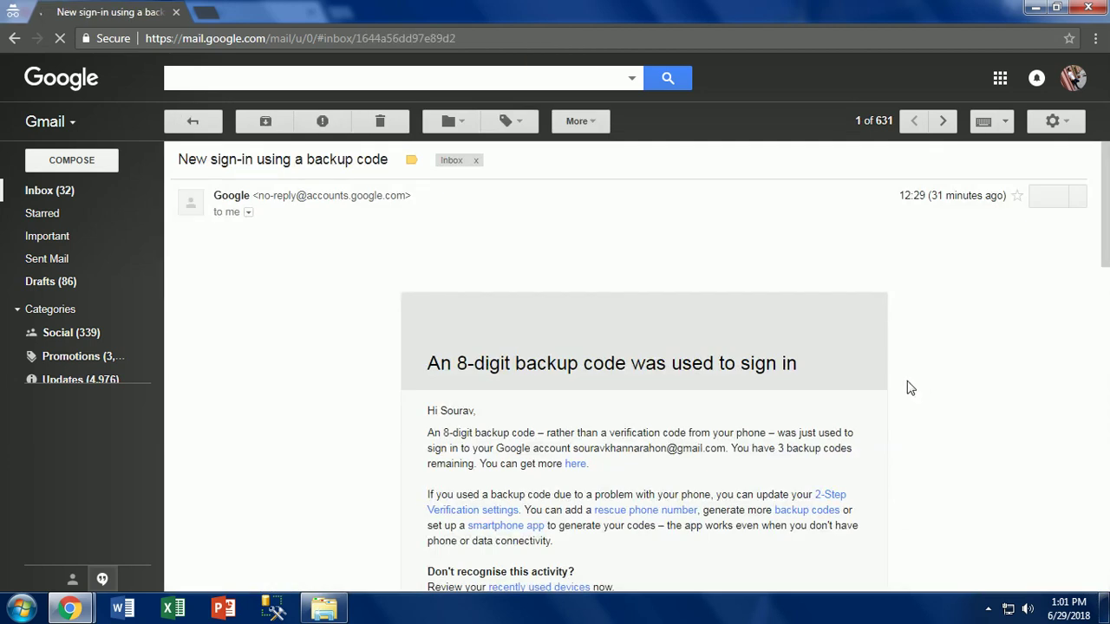
{"action": "scroll", "coordinate": [573, 341], "scroll_direction": "down", "scroll_amount": 4}
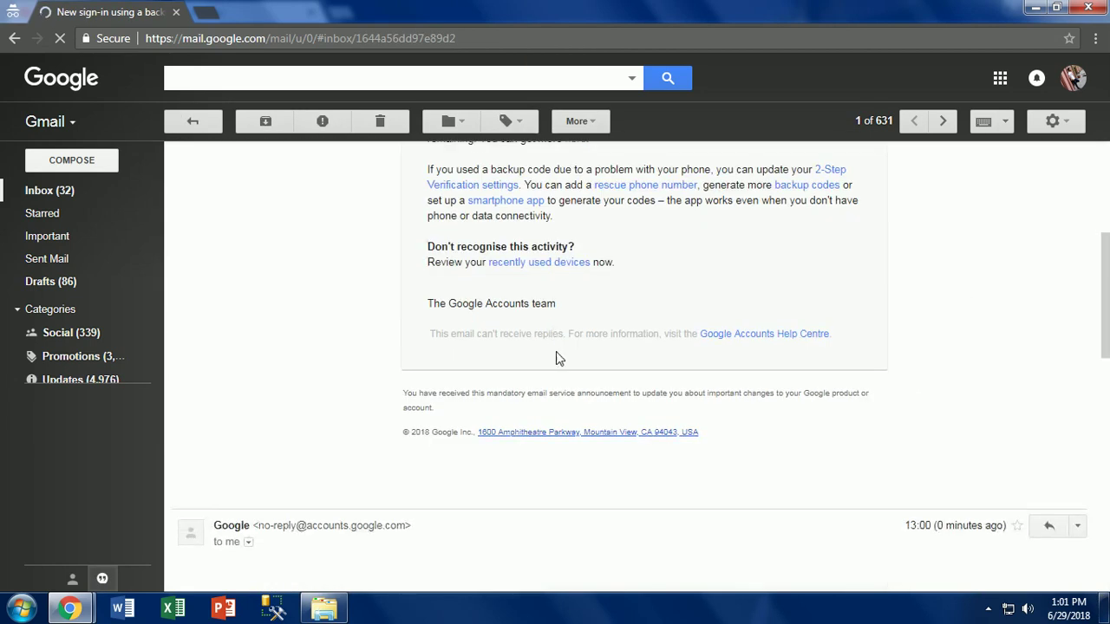
{"action": "scroll", "coordinate": [388, 397], "scroll_direction": "up", "scroll_amount": 4}
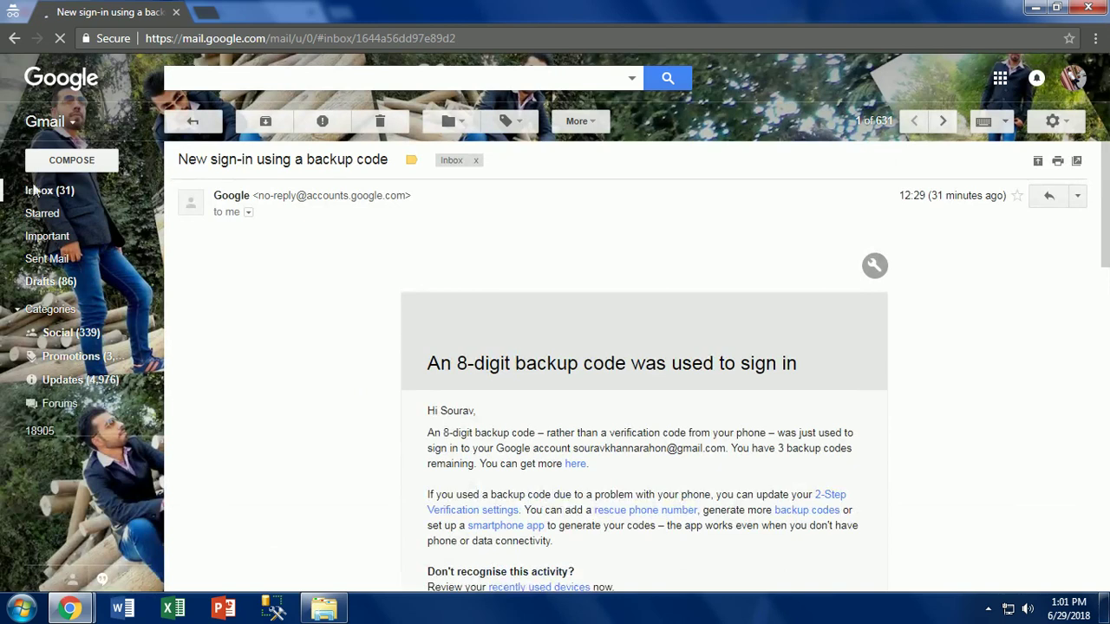